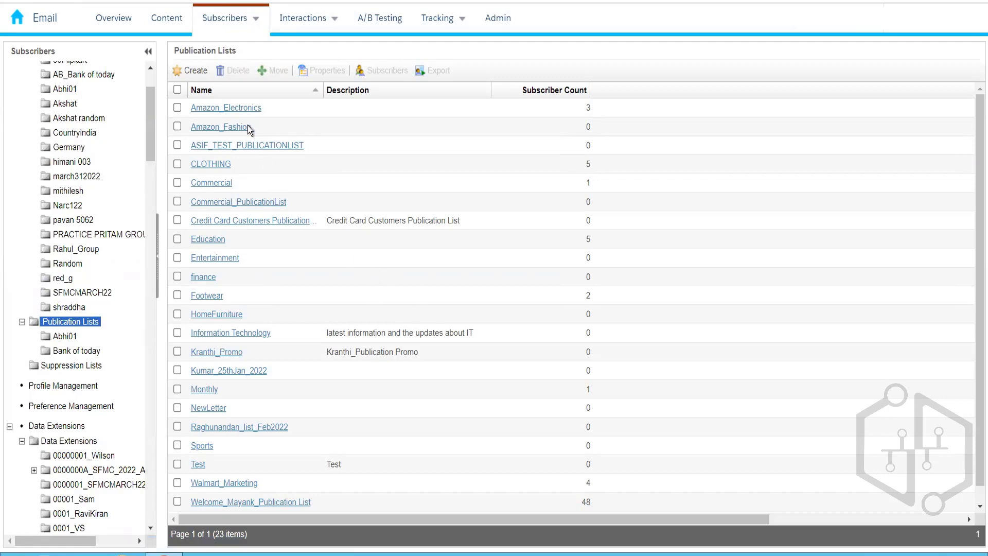
- Open the subscribers of the Amazon_Electronics publication list
left_click_drag(255, 132, 194, 111)
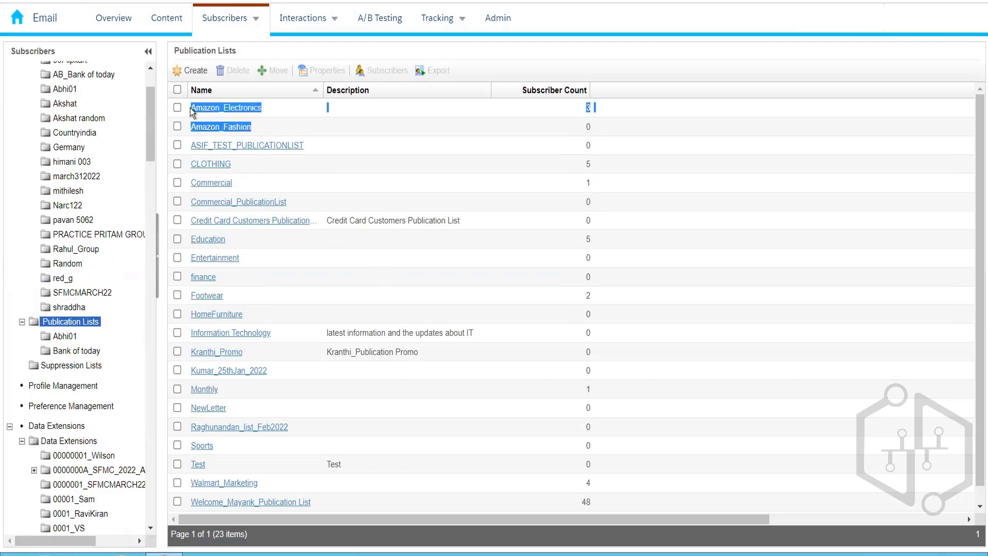
left_click(486, 59)
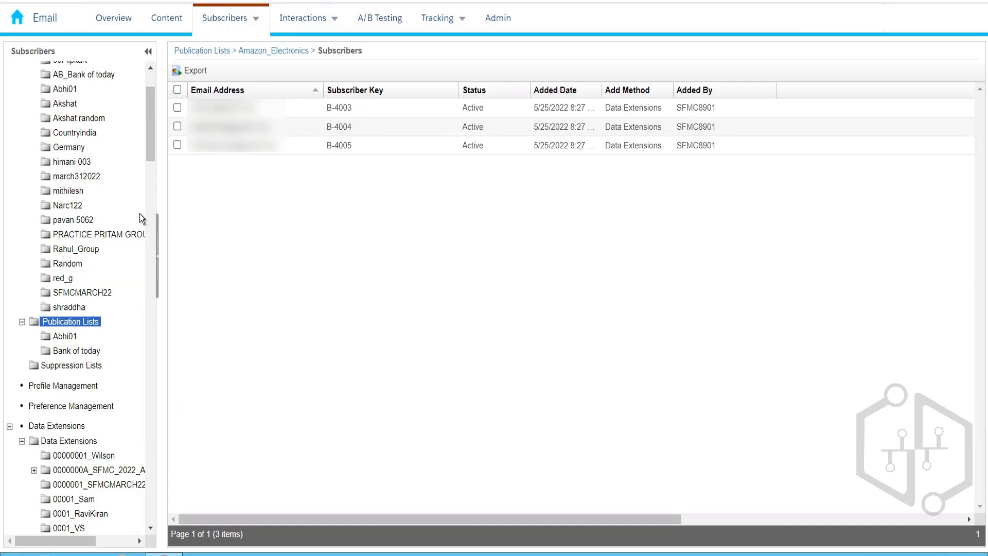
scroll(147, 155, "down", 3)
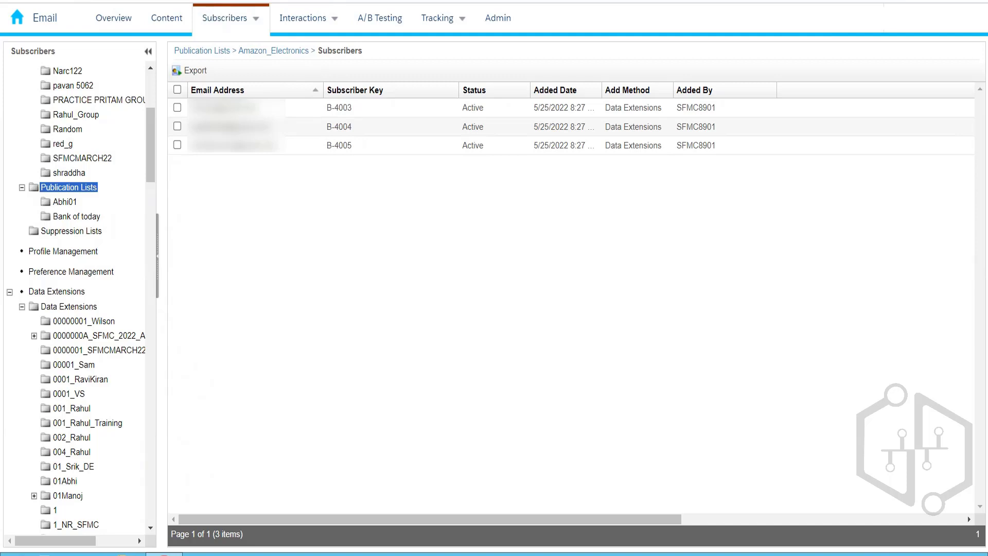
- Duplicate the browser tab and open the tracking details of the Publication List Demo send
right_click(89, 0)
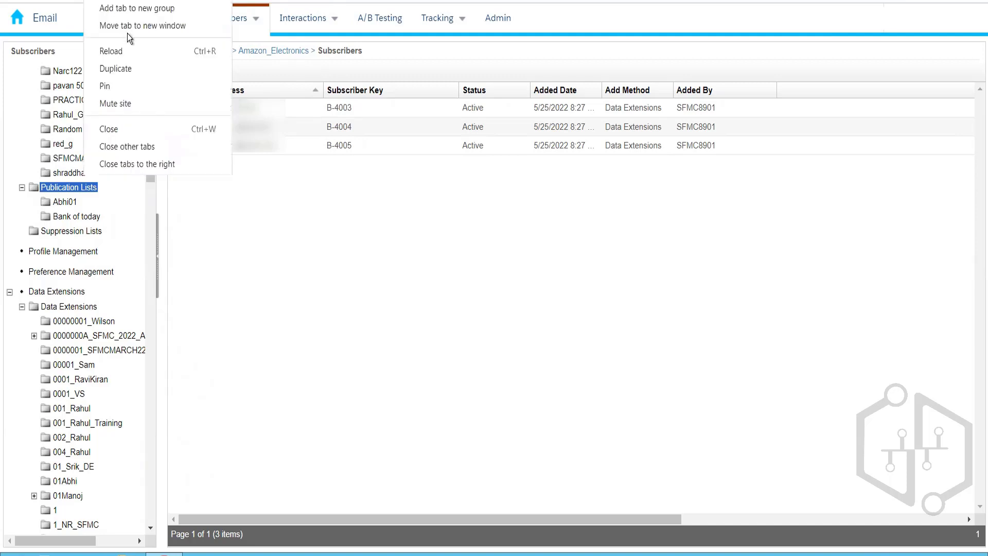
left_click(134, 68)
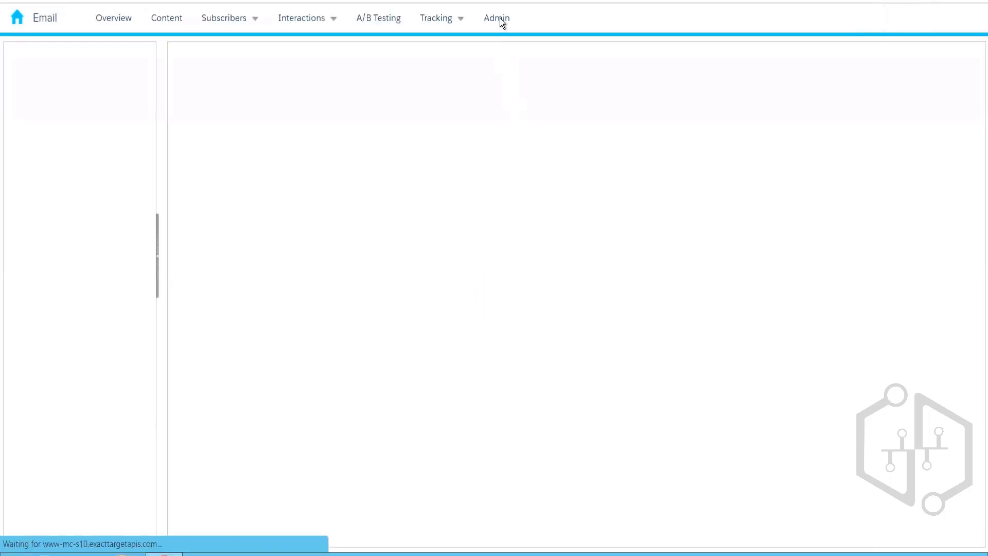
left_click(452, 21)
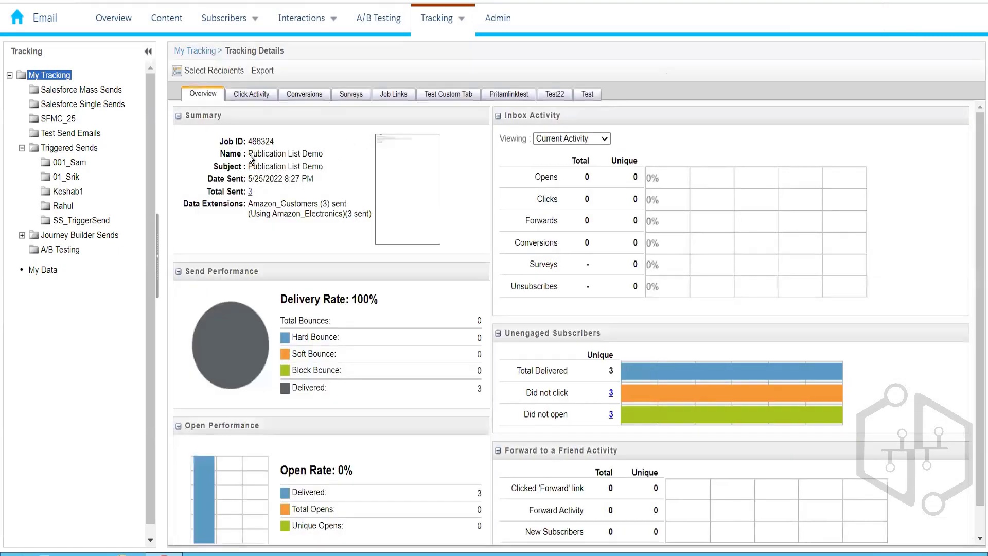
left_click_drag(249, 165, 304, 172)
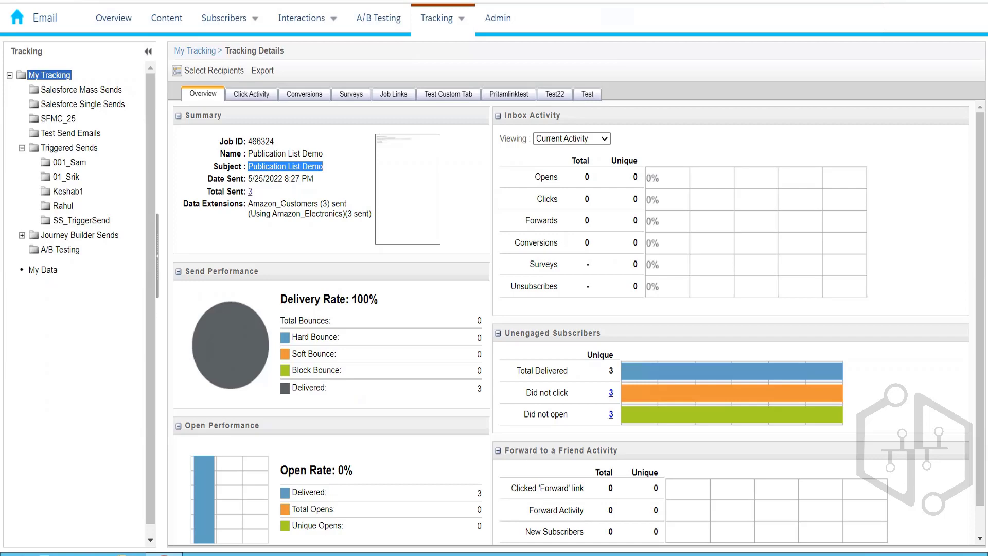
- Open the subscriber's Profile Center page in a new window using the copied link
key("ctrl+n")
key("ctrl+v")
key("Return")
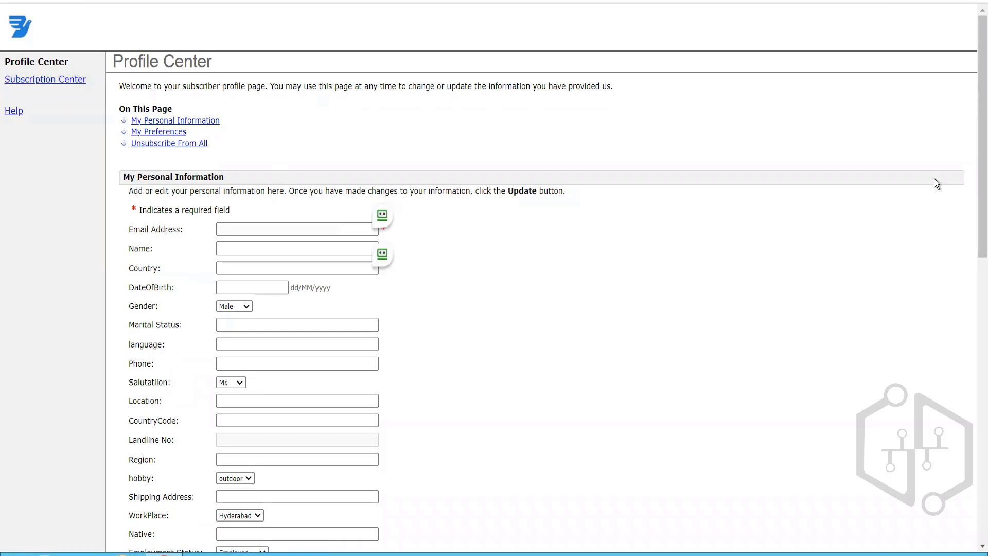
- Compare the My Personal Information fields in the Profile Center with the attributes in Profile Management
left_click_drag(976, 189, 977, 234)
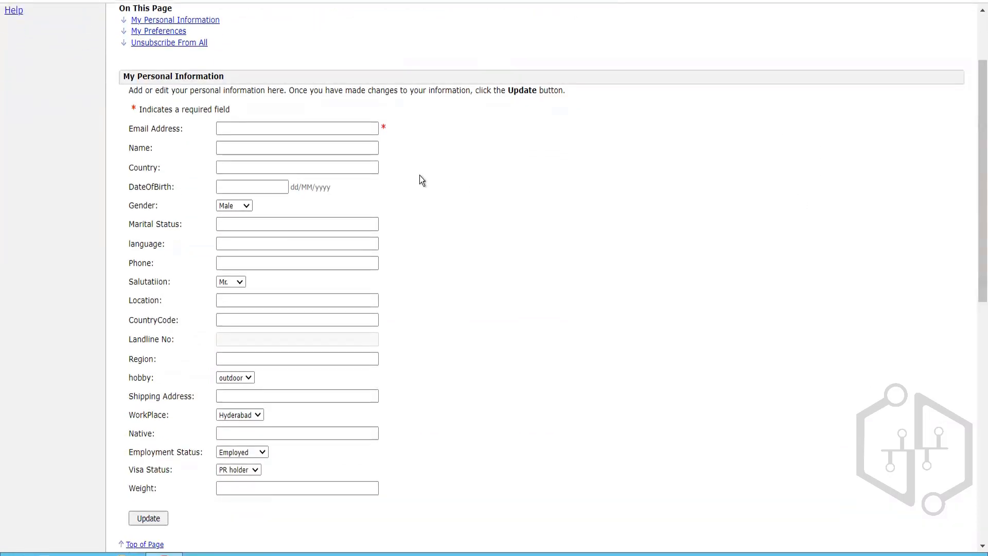
left_click(303, 129)
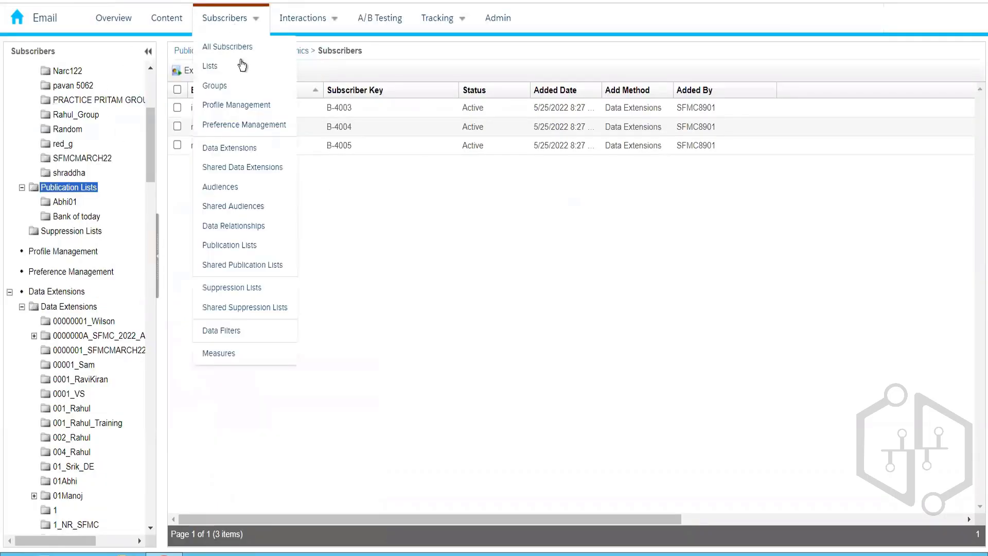
left_click(238, 106)
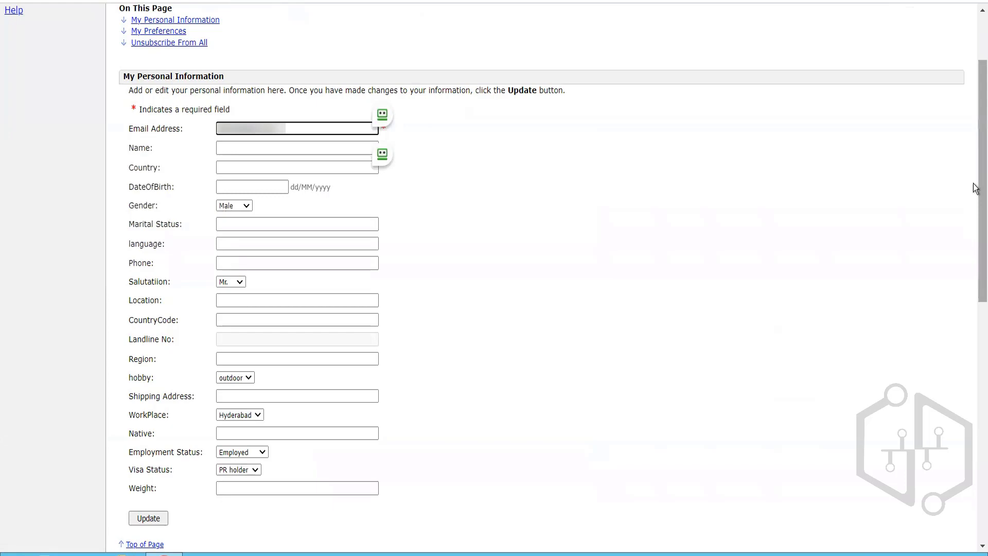
- Compare the My Preferences options in the Profile Center with the entries in Preference Management
left_click_drag(975, 192, 976, 352)
scroll(976, 231, "up", 2)
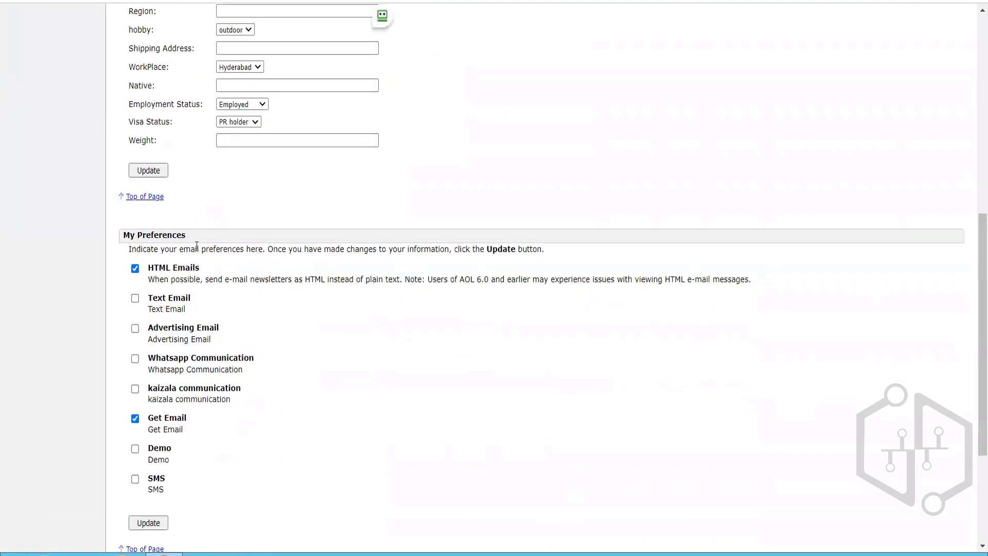
key("XF86MonBrightnessUp")
key("XF86MonBrightnessUp")
key("XF86MonBrightnessUp")
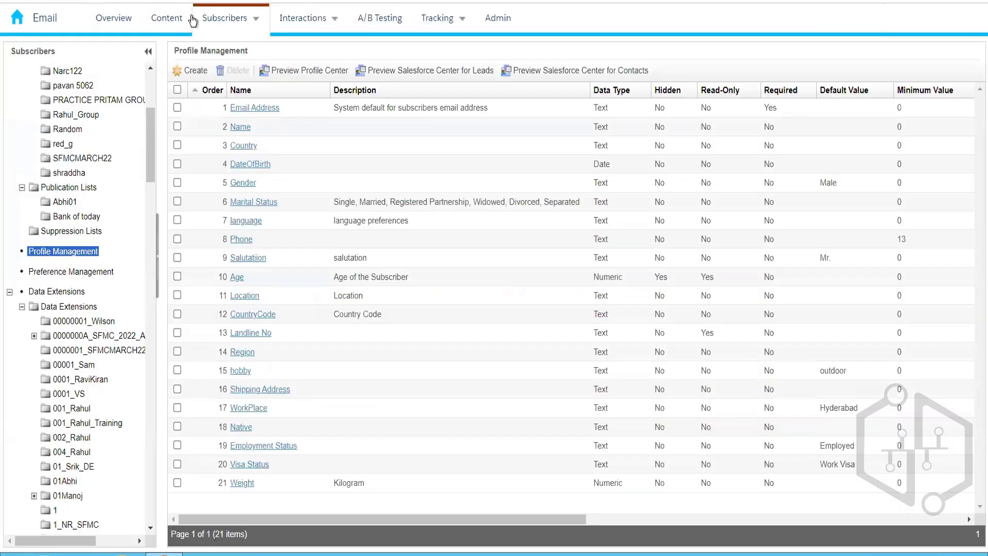
mouse_move(213, 20)
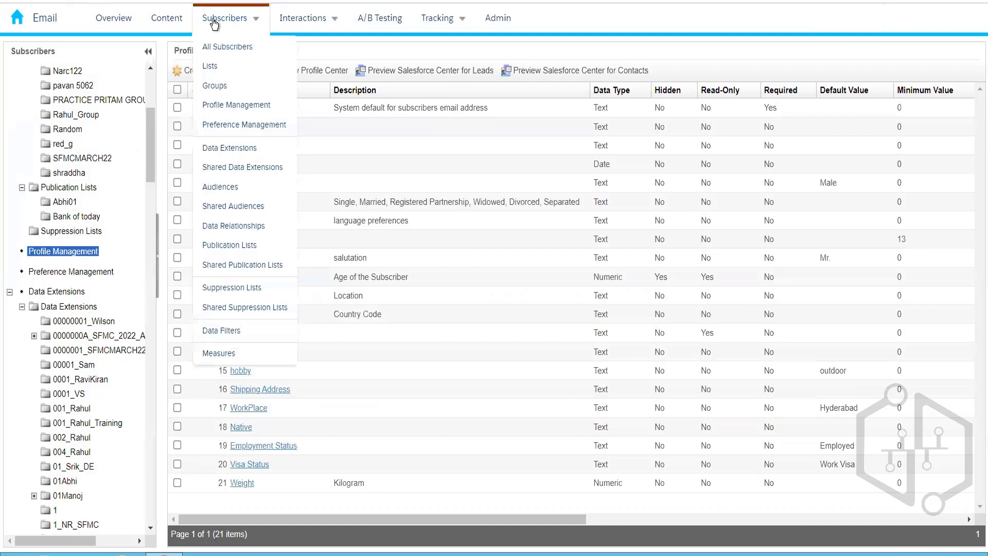
left_click(224, 126)
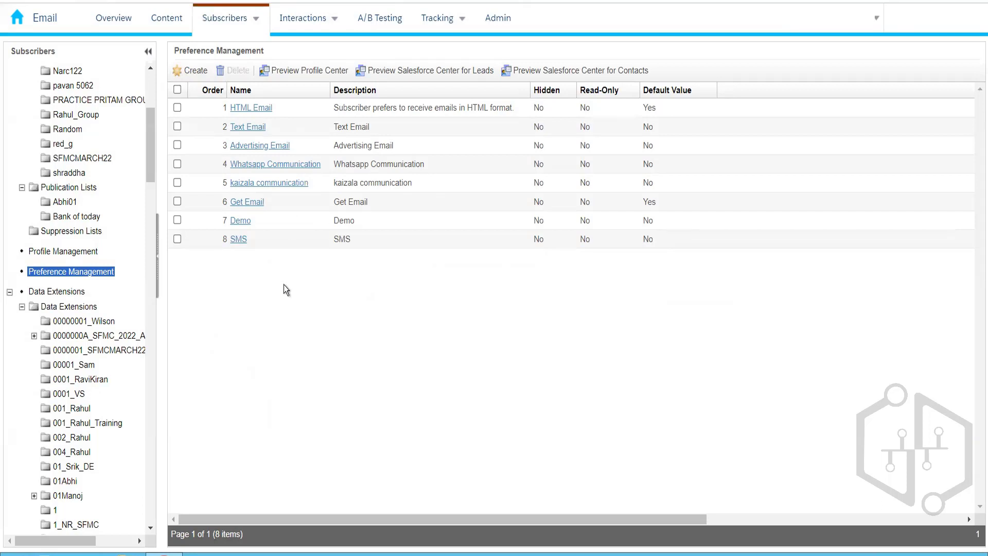
mouse_move(146, 174)
left_mouse_down()
mouse_move(149, 153)
mouse_move(153, 184)
left_mouse_up()
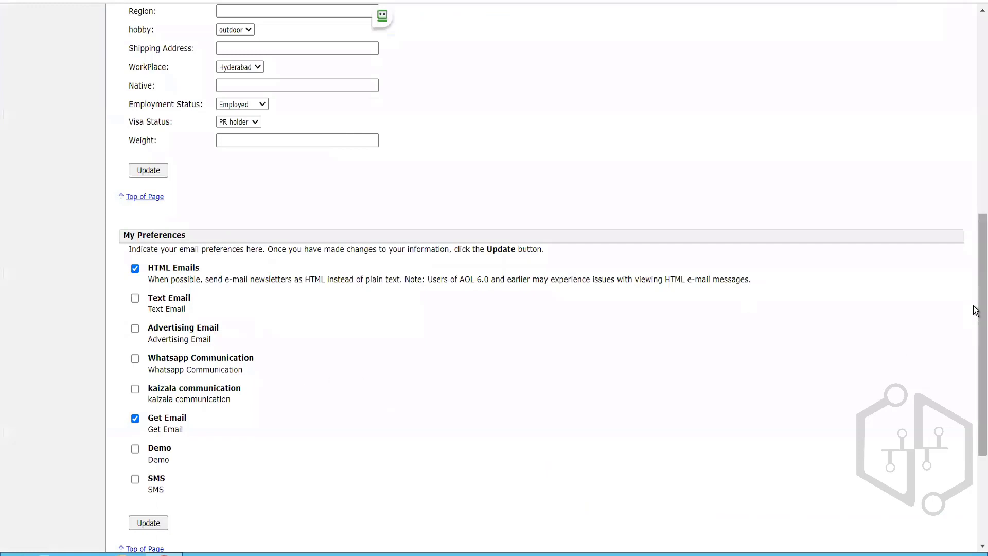
- Examine the Profile Center's Unsubscribe From All section and open the All Subscribers list for comparison
left_click_drag(975, 322, 975, 381)
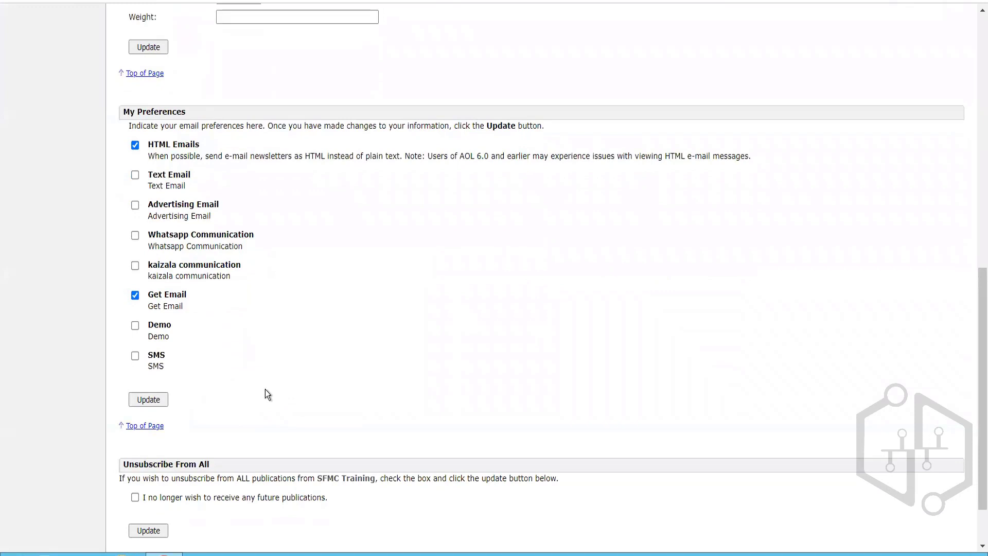
left_click_drag(975, 407, 975, 443)
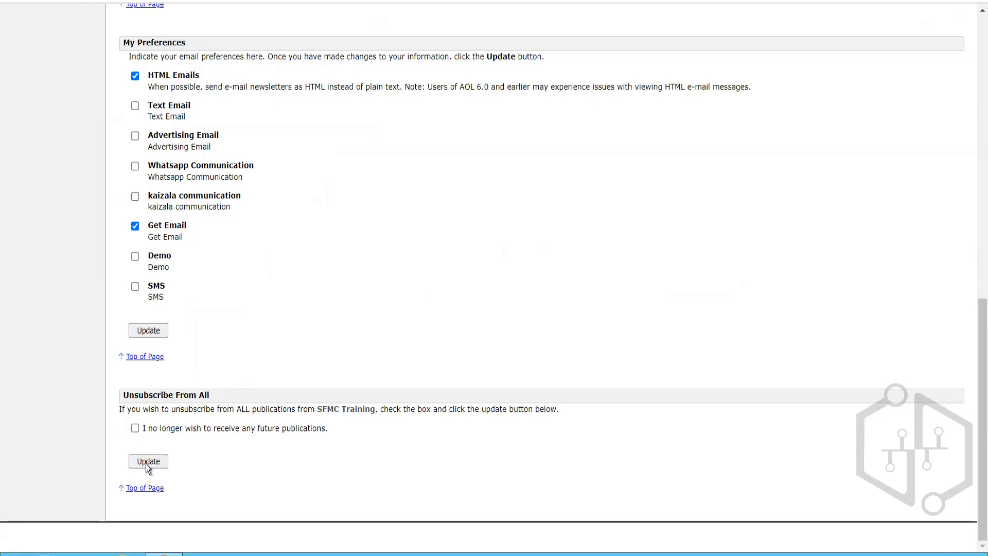
left_click_drag(975, 436, 974, 382)
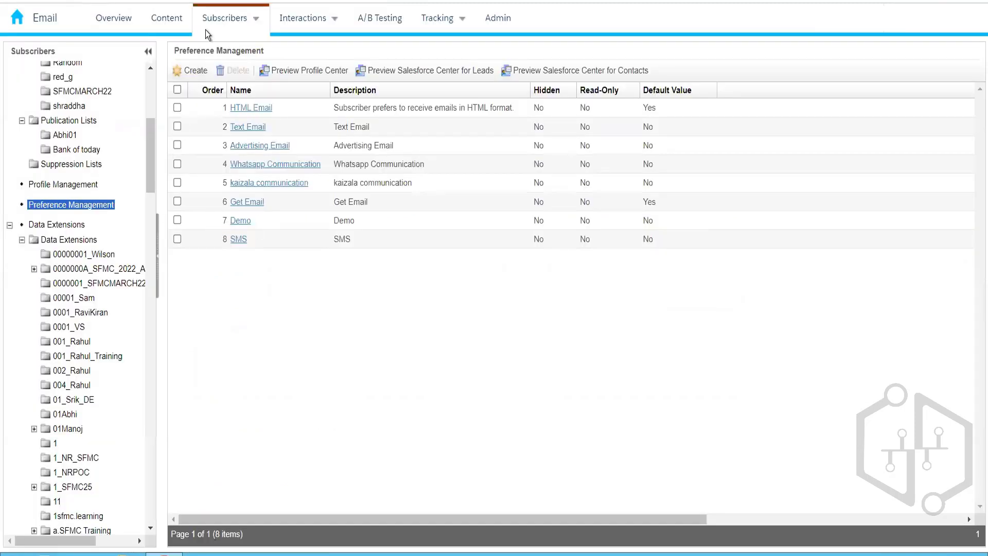
mouse_move(206, 30)
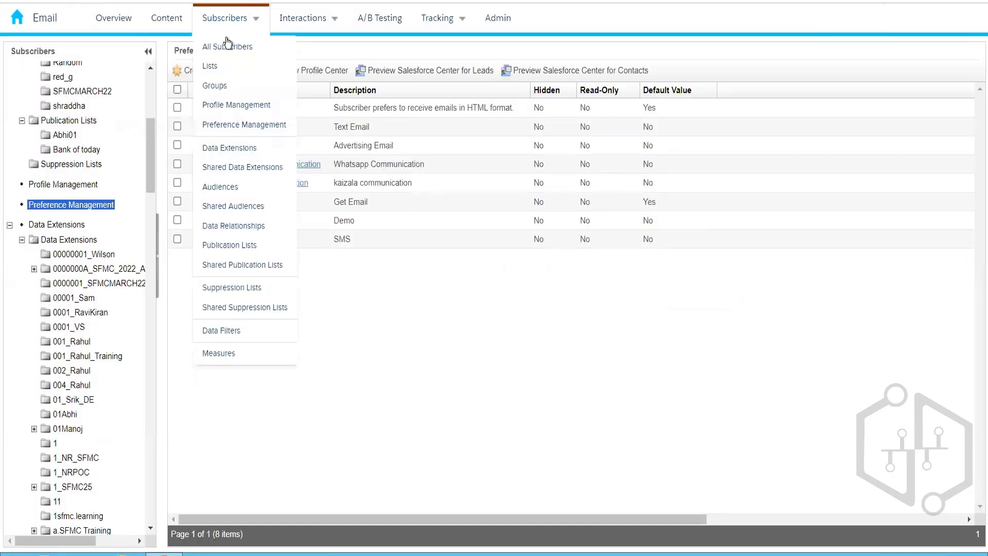
left_click(240, 206)
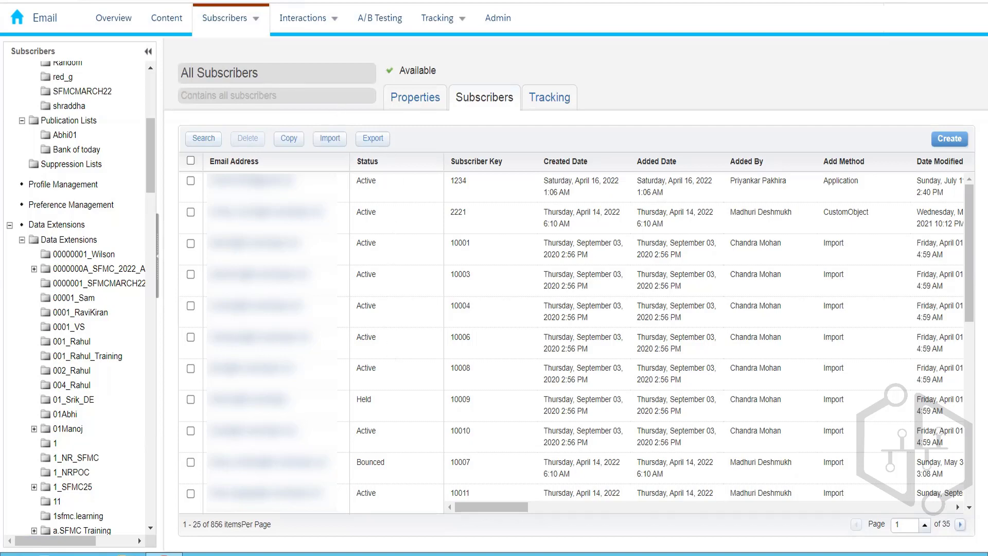
key("ctrl+Tab")
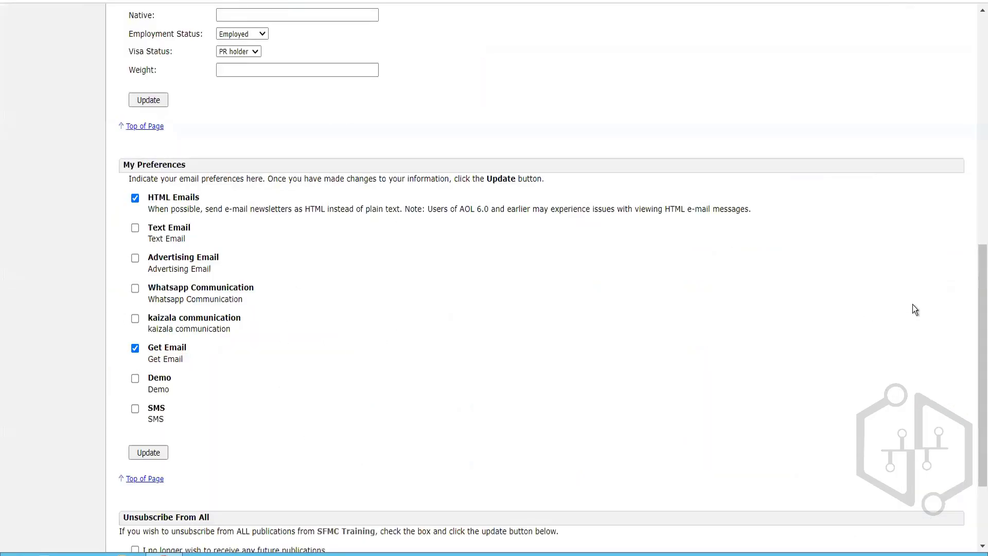
- Switch from the Profile Center to the Subscription Center and examine its available publications
left_click_drag(975, 337, 976, 371)
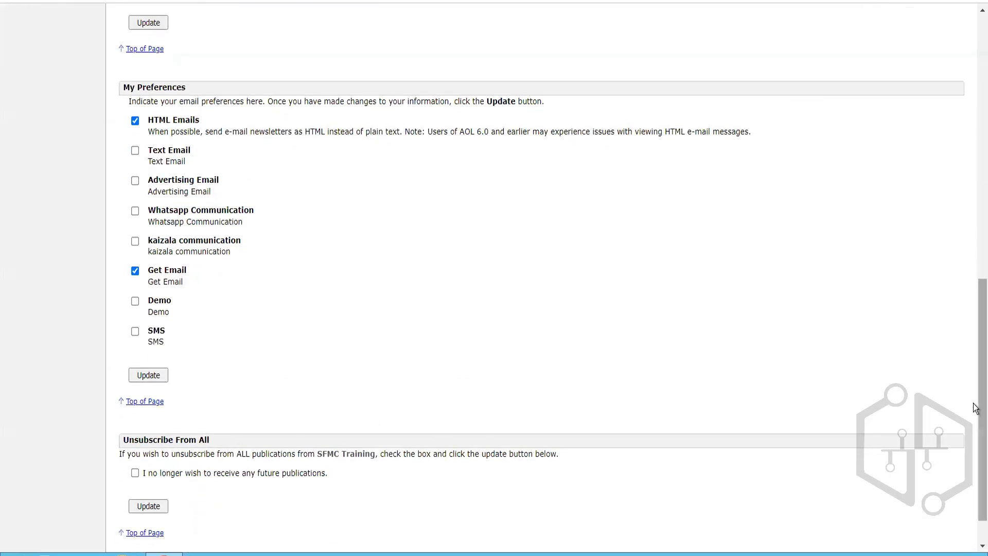
left_click_drag(975, 415, 981, 62)
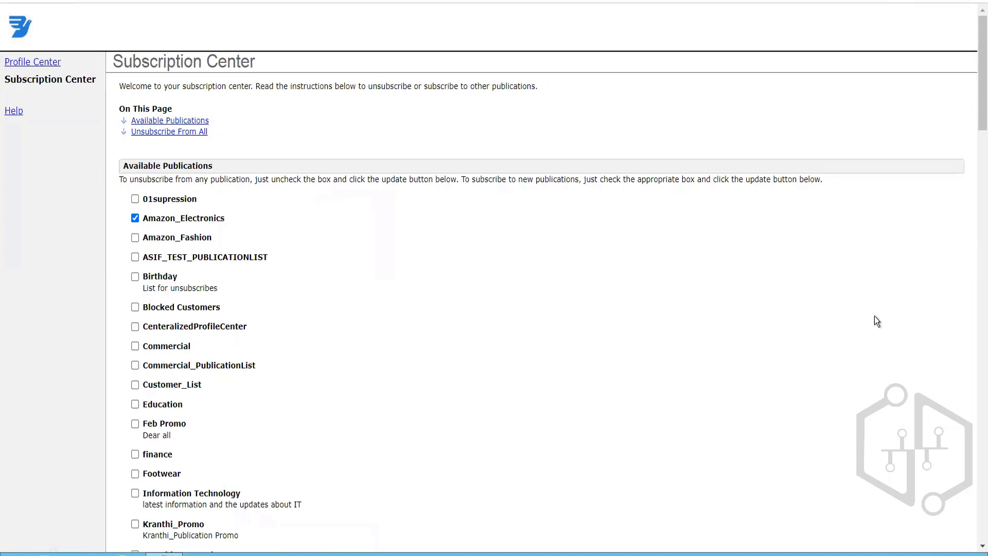
left_click_drag(975, 123, 975, 142)
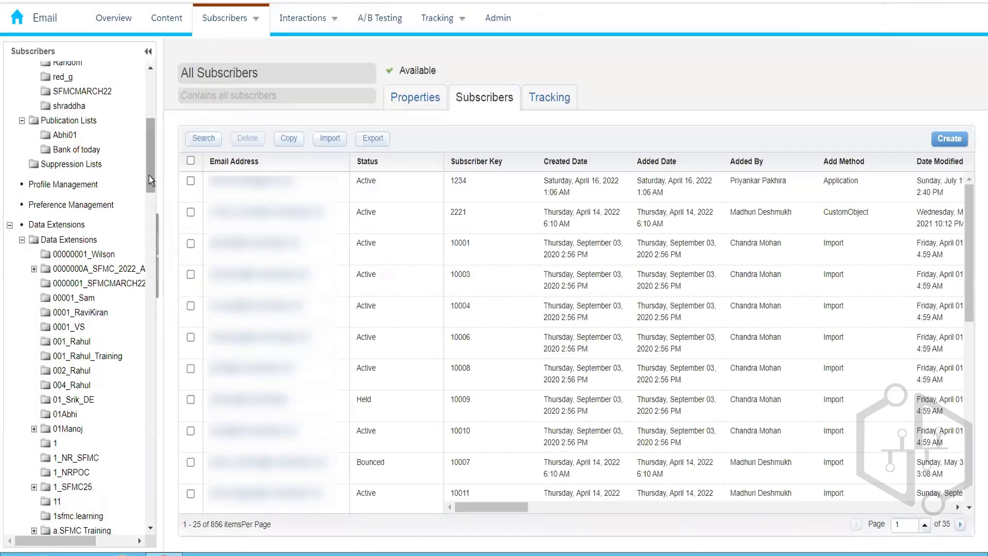
- Clear the Public attribute of the Amazon_Fashion publication list, save it, and check the publications offered in the Subscription Center
left_click(71, 123)
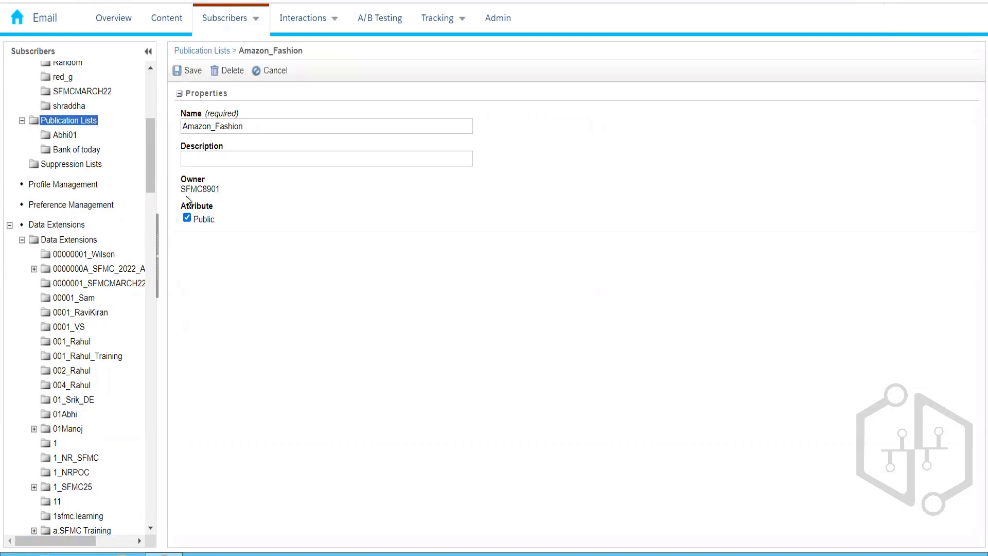
left_click(187, 218)
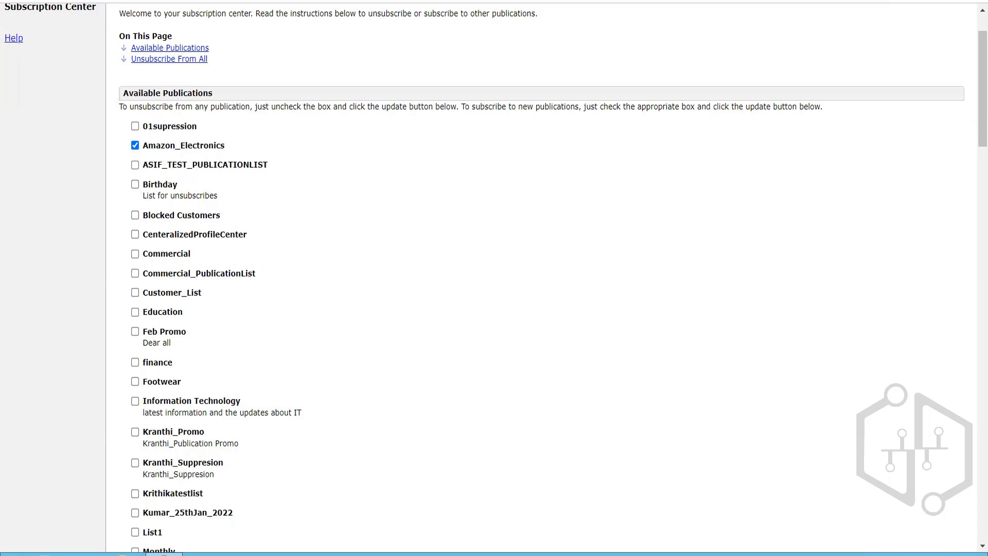
key("alt+Tab")
left_click_drag(977, 141, 975, 76)
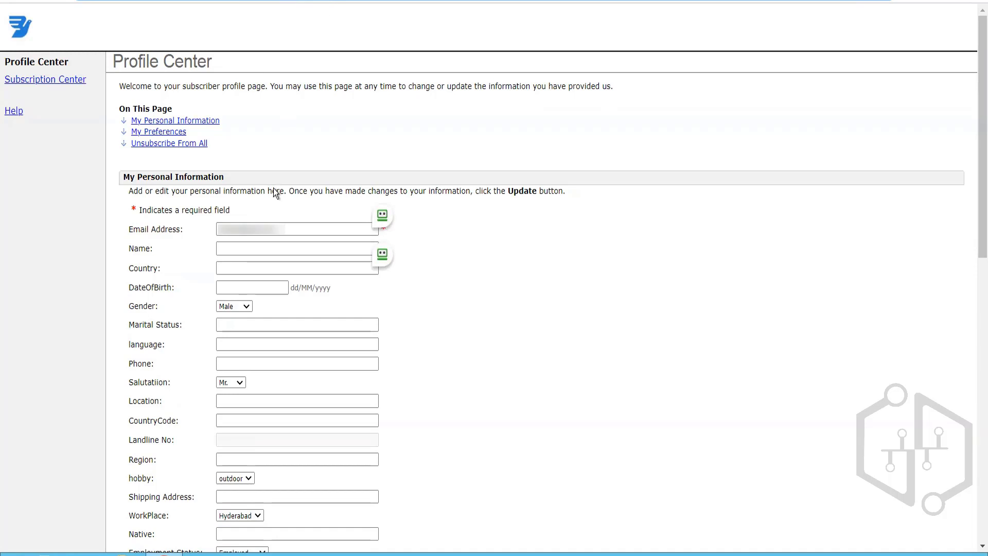
- Review the personal information and preference sections of the Profile Center, and return to the Subscription Center
left_click_drag(977, 128, 976, 157)
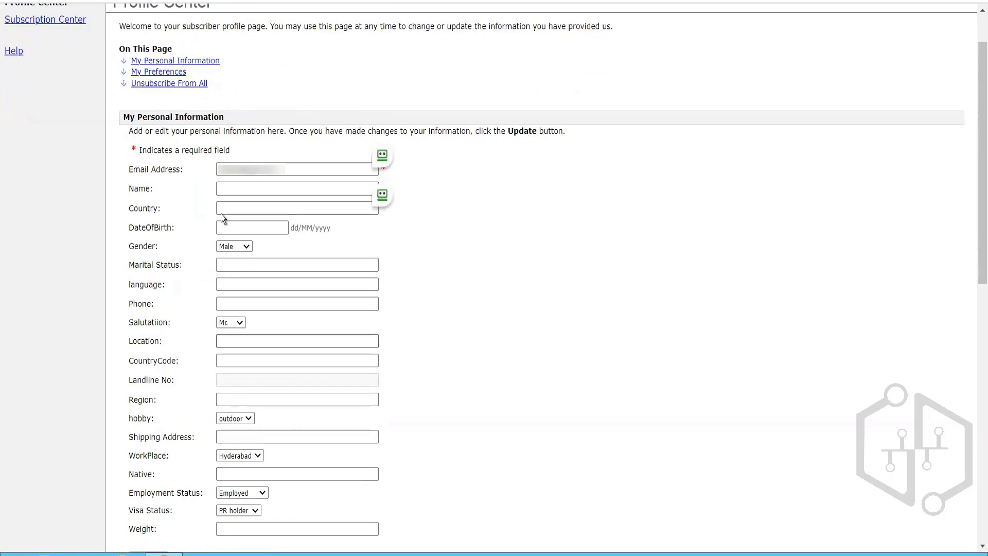
left_click_drag(976, 203, 977, 275)
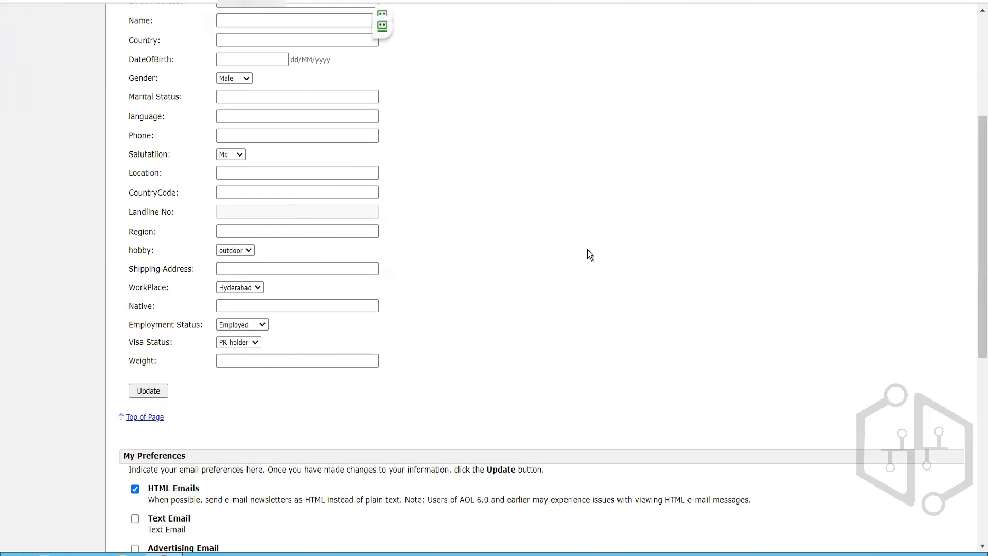
left_click_drag(975, 268, 975, 201)
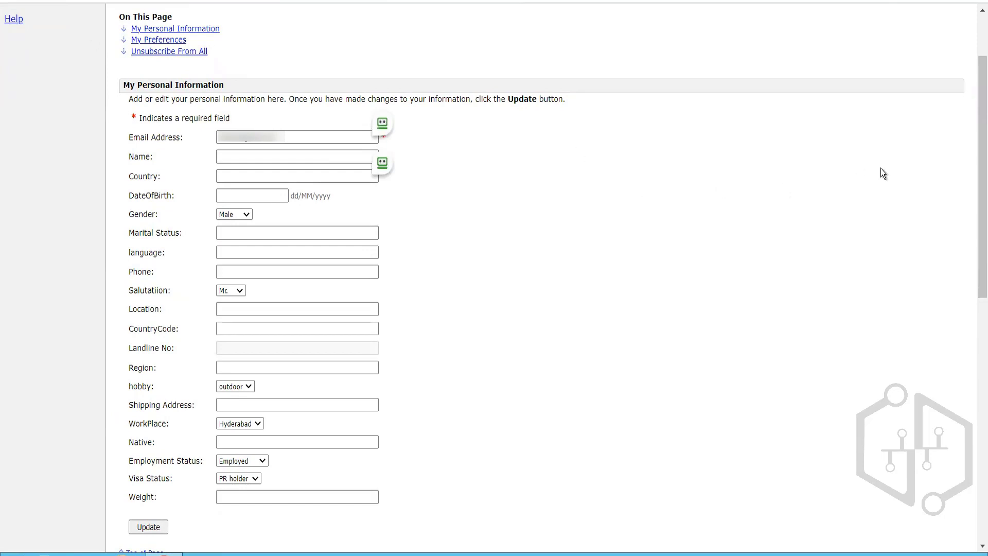
scroll(973, 176, "up", 2)
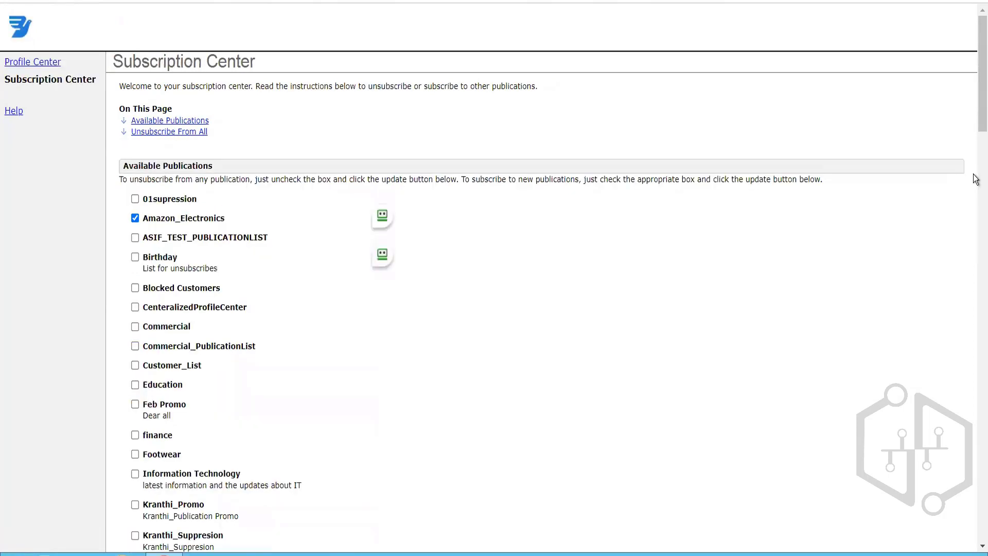
- Subscribe to the Footwear publication in the Subscription Center and open the Footwear publication list's subscribers
scroll(974, 111, "down", 2)
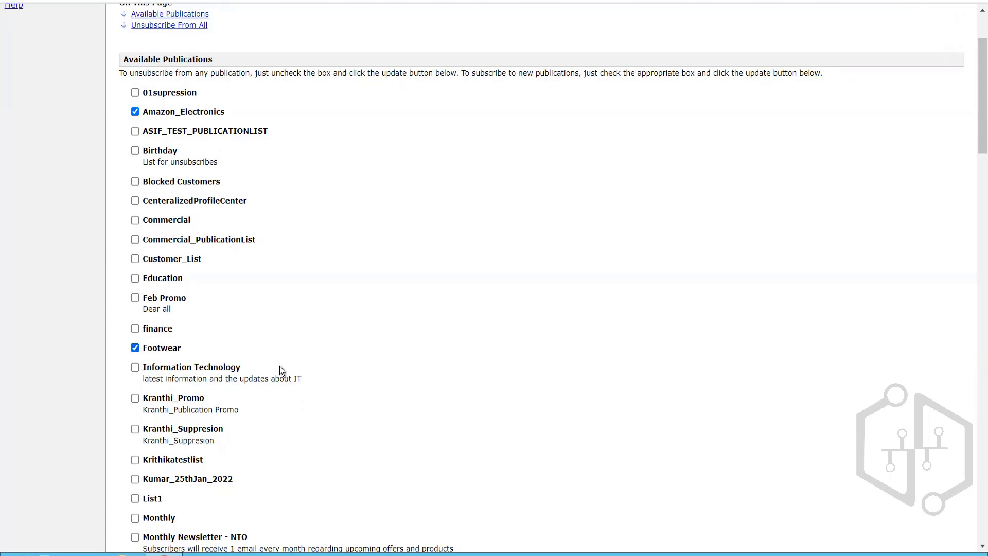
left_click_drag(976, 146, 976, 538)
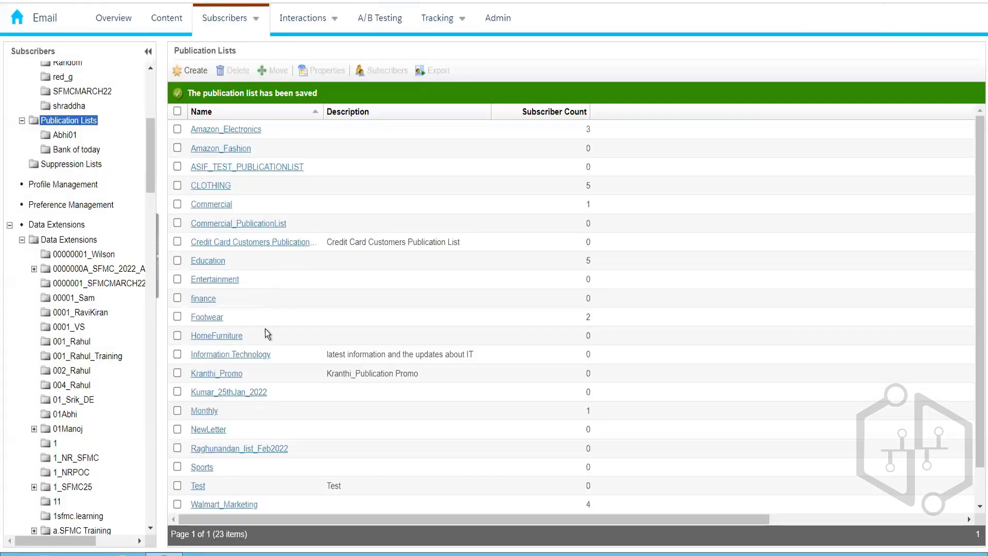
left_click(218, 316)
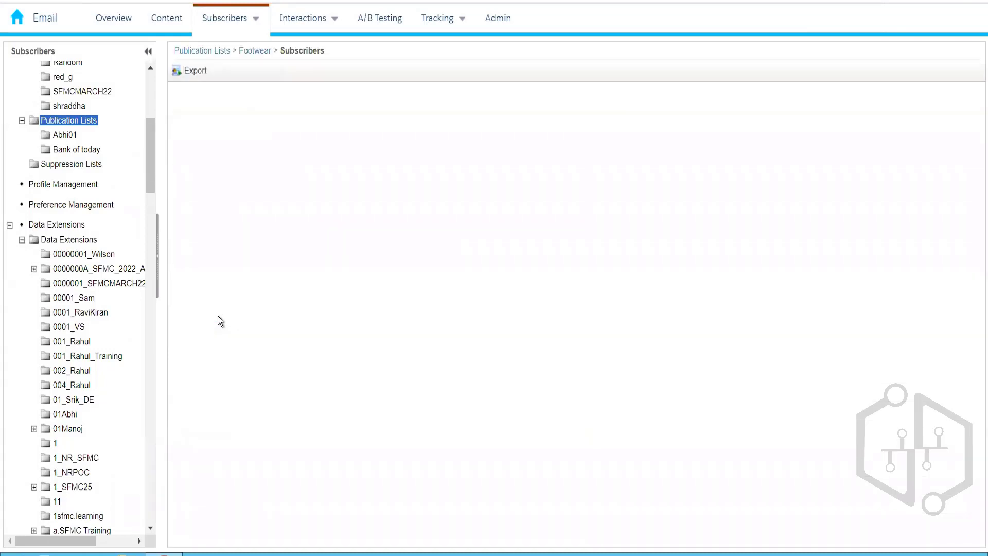
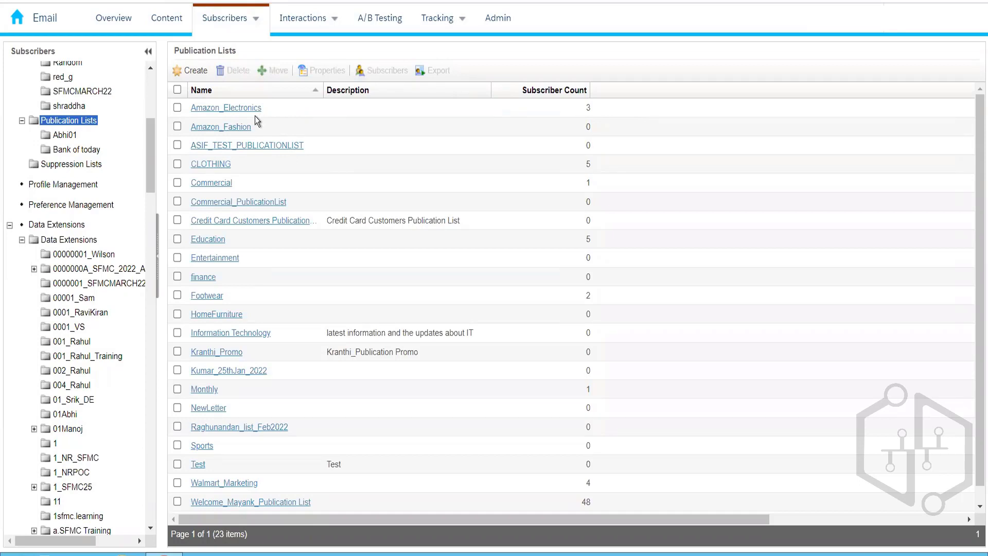
- Review the subscribers of the Amazon_Electronics and Footwear publication lists, and return to the publication lists overview
double_click(425, 116)
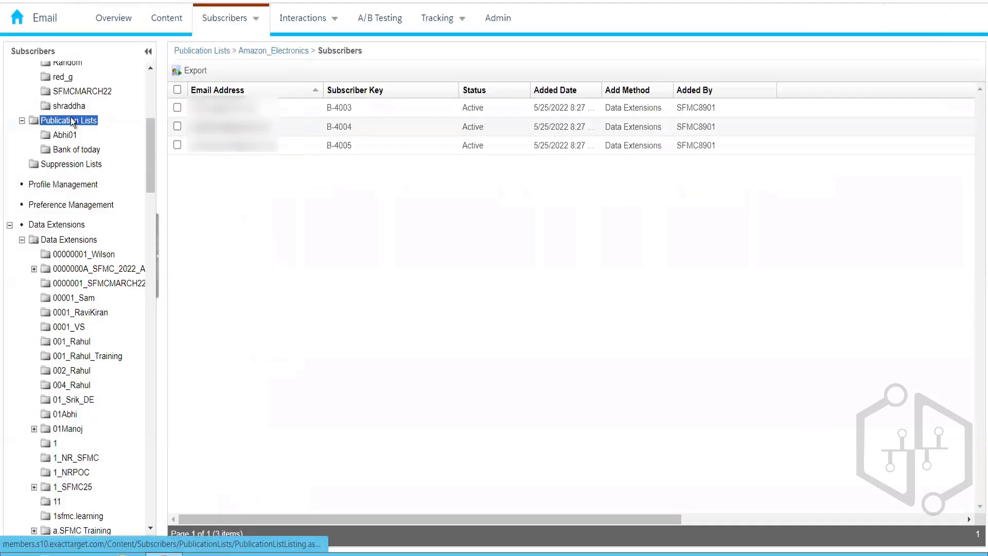
left_click(72, 122)
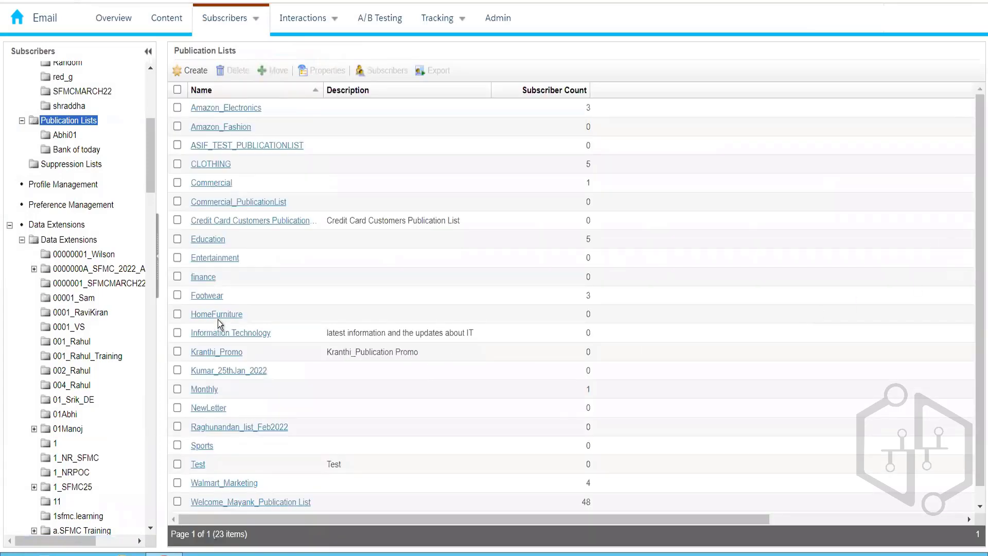
double_click(391, 300)
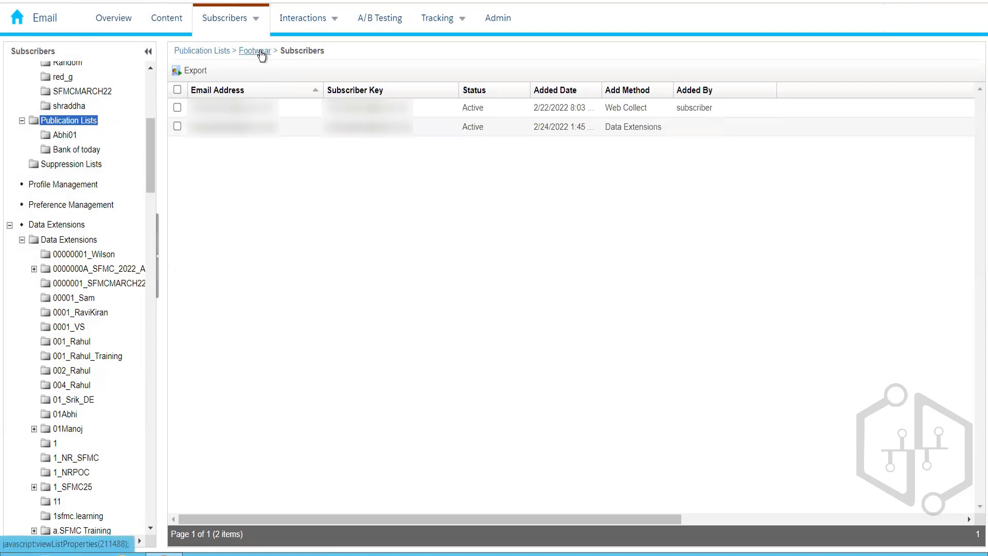
left_click(77, 122)
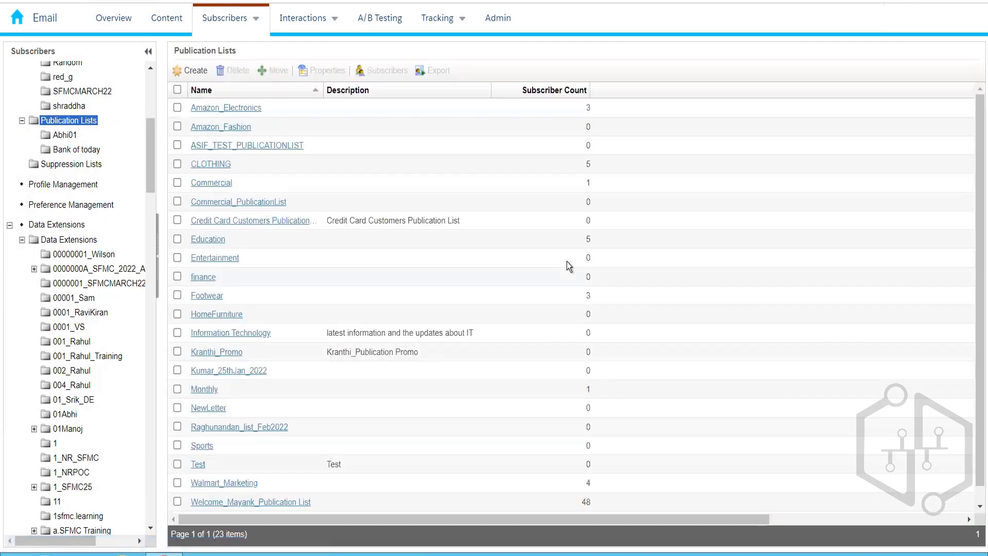
- Check the Footwear publication list's subscribers and properties, and compare them with its subscriber count in the overview
left_click(214, 296)
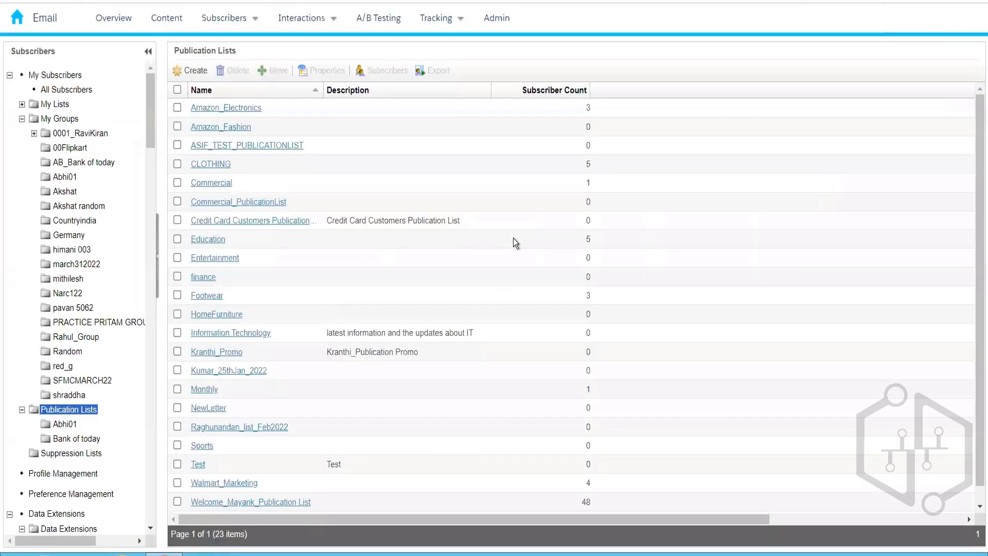
left_click(206, 296)
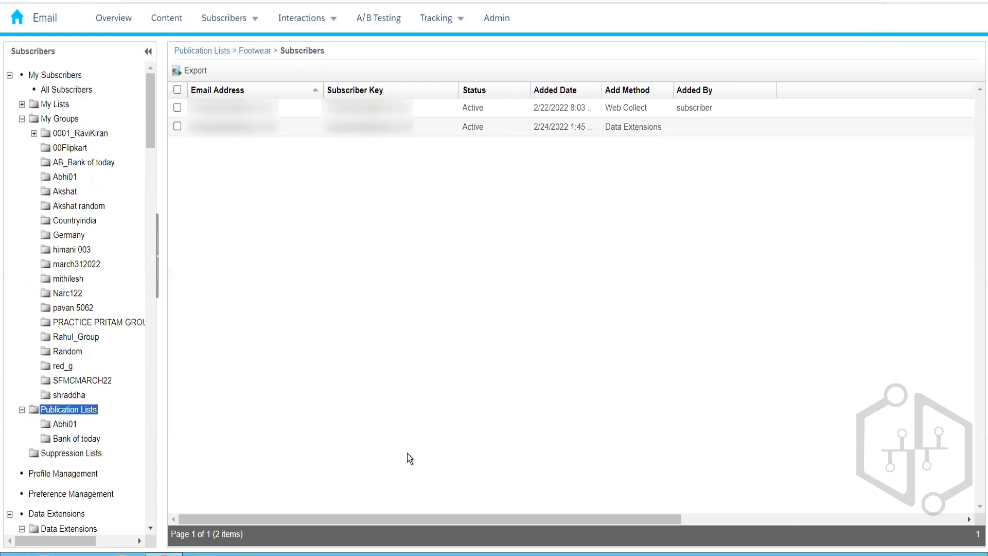
left_click_drag(321, 539, 185, 535)
left_click(255, 51)
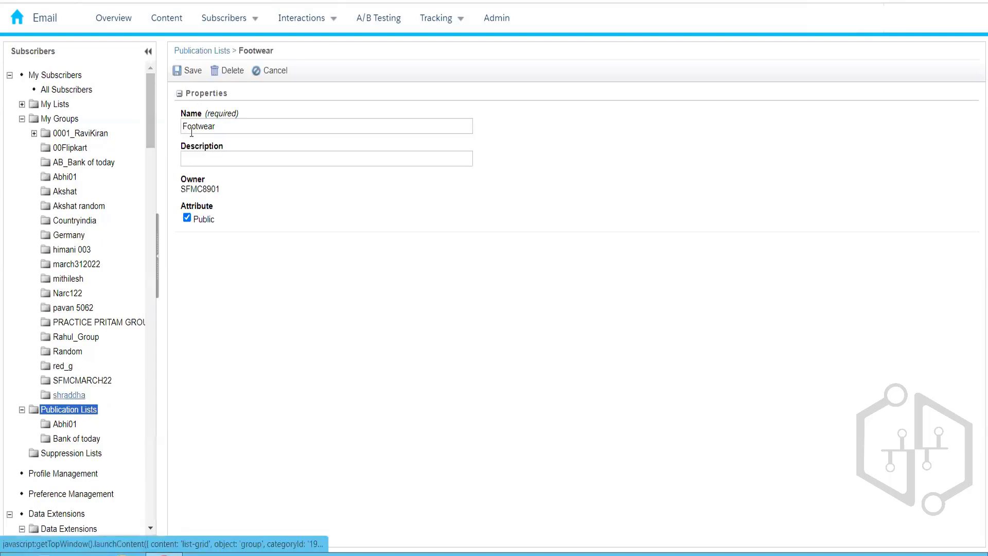
left_click(214, 52)
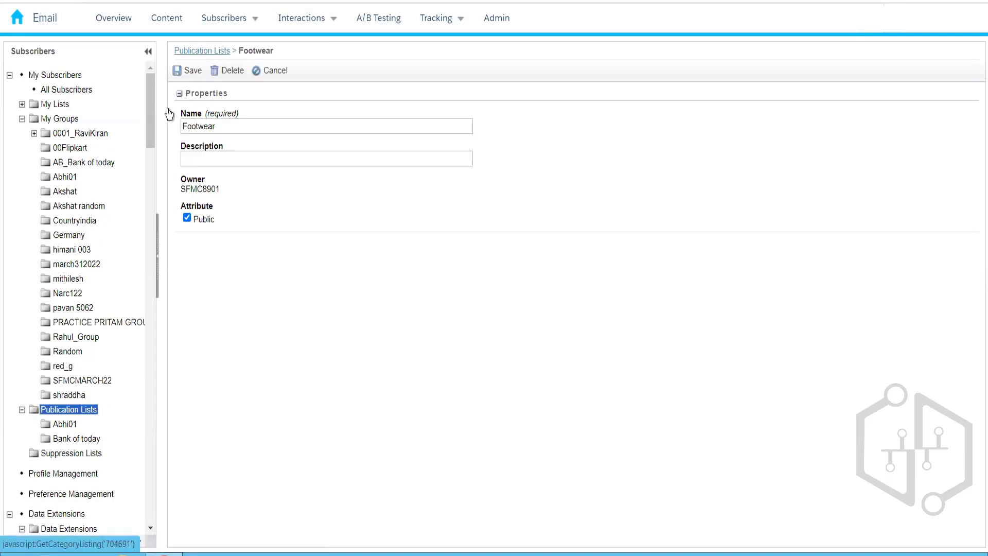
left_click_drag(153, 120, 150, 139)
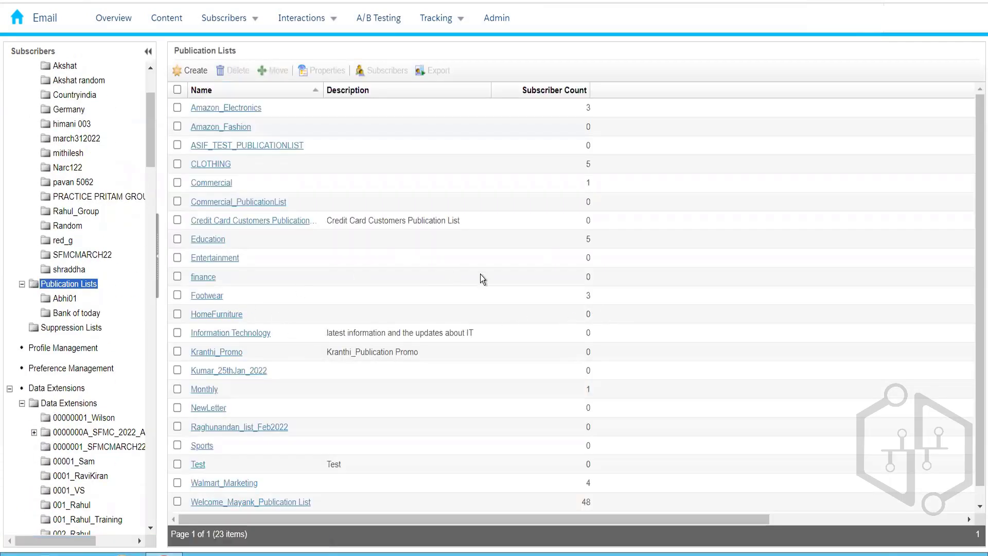
double_click(588, 297)
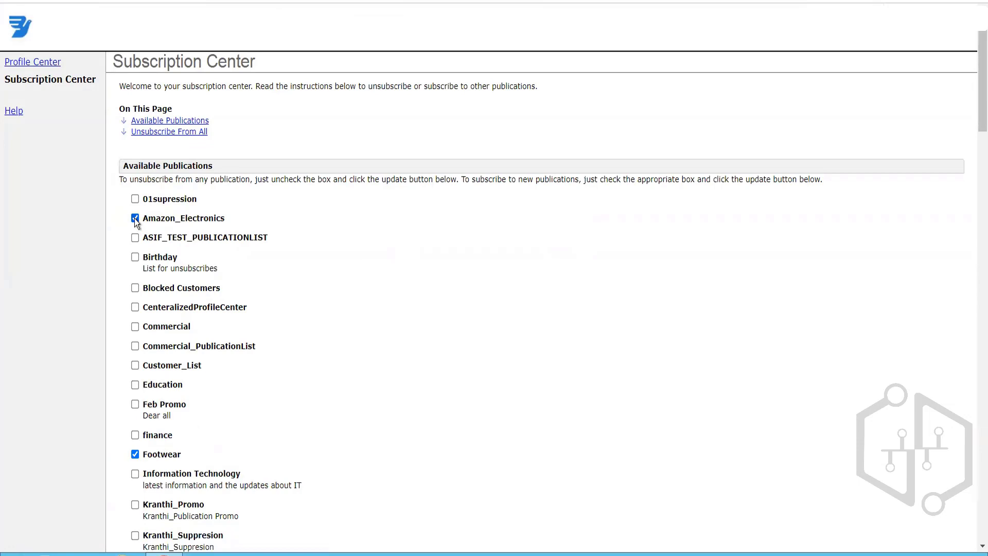
- Unsubscribe from the Amazon_Electronics publication in the Subscription Center, update the subscriptions, and check that publication list's subscribers
left_click(135, 218)
left_click_drag(975, 125, 981, 535)
left_click(154, 330)
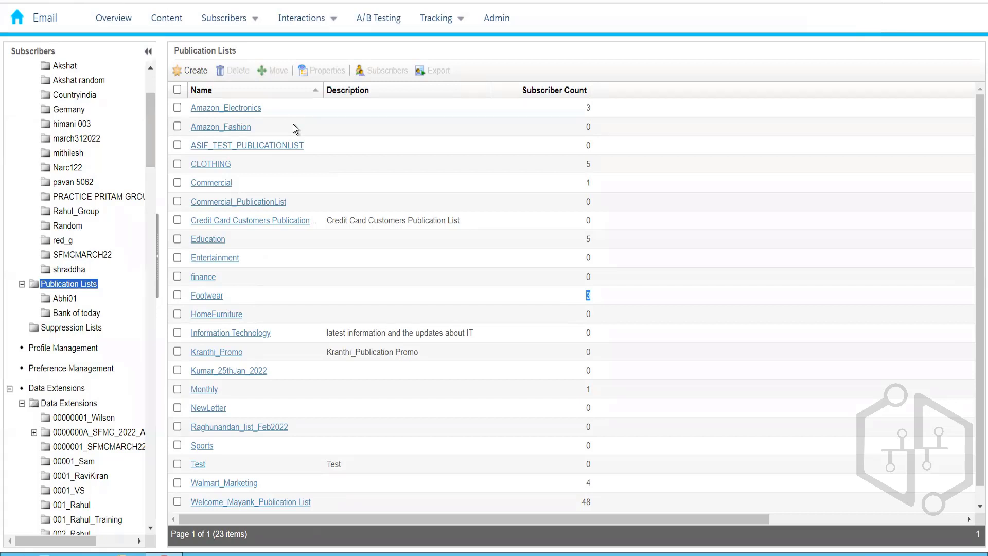
left_click(227, 111)
left_click_drag(150, 149, 150, 172)
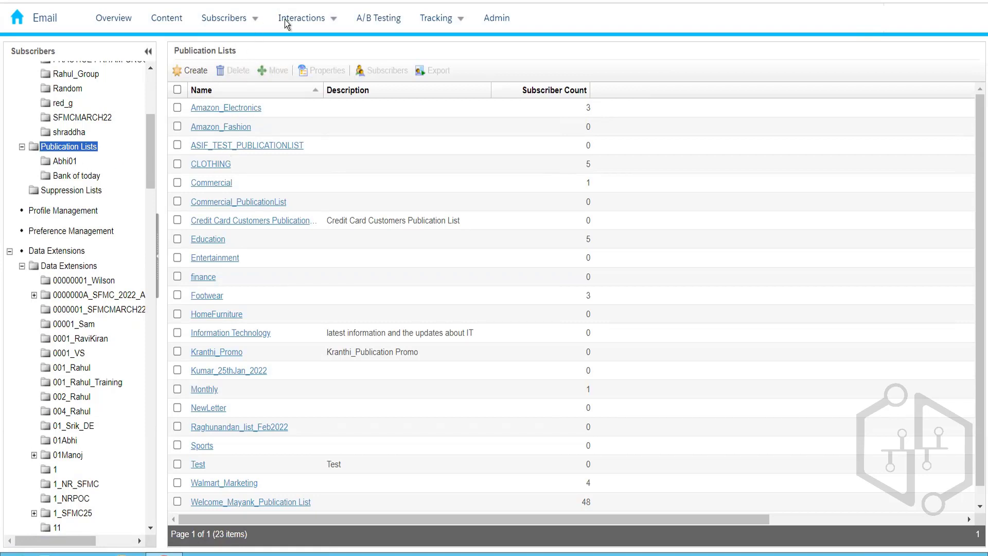
- Create and save a suppression list named Amazon_DoNotContact_List, without the Public attribute
mouse_move(253, 23)
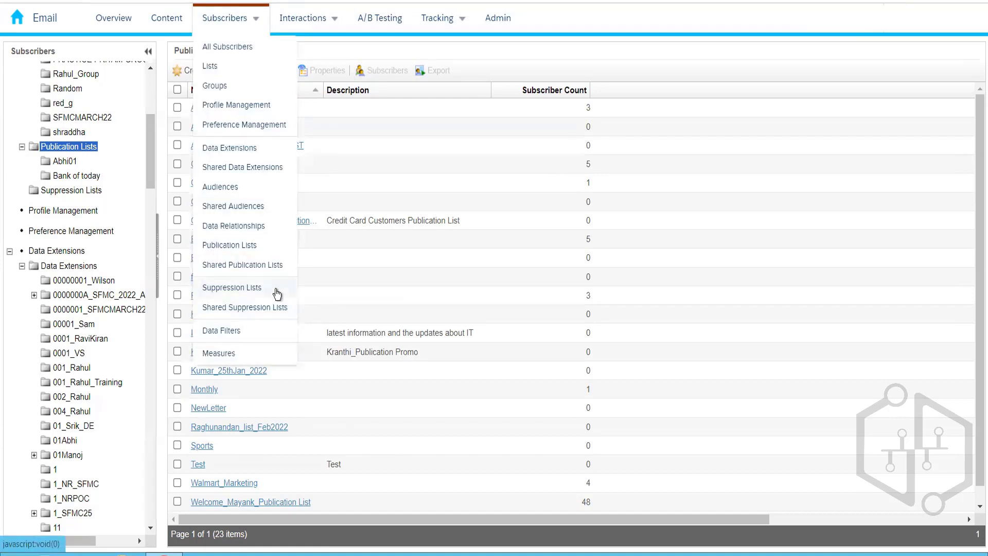
left_click(254, 288)
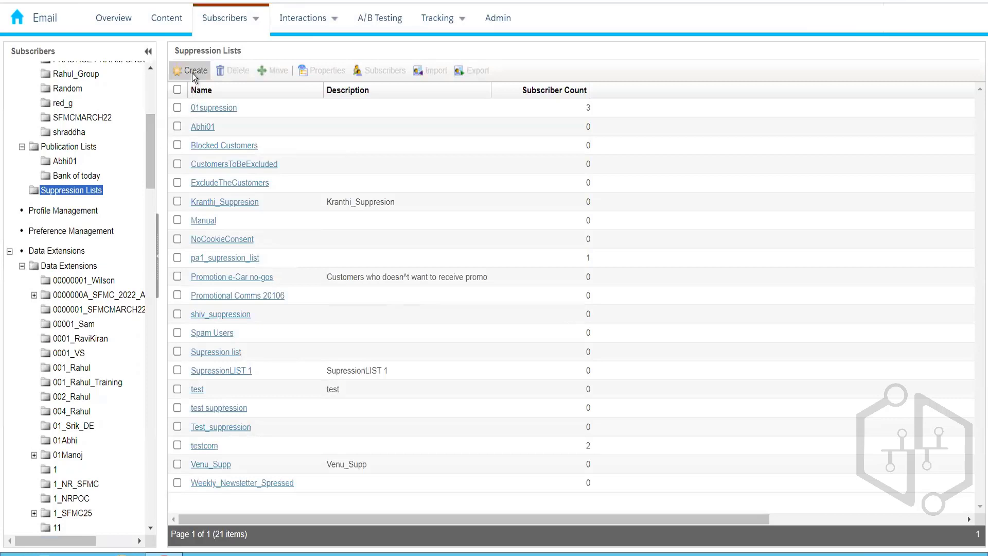
left_click(236, 183)
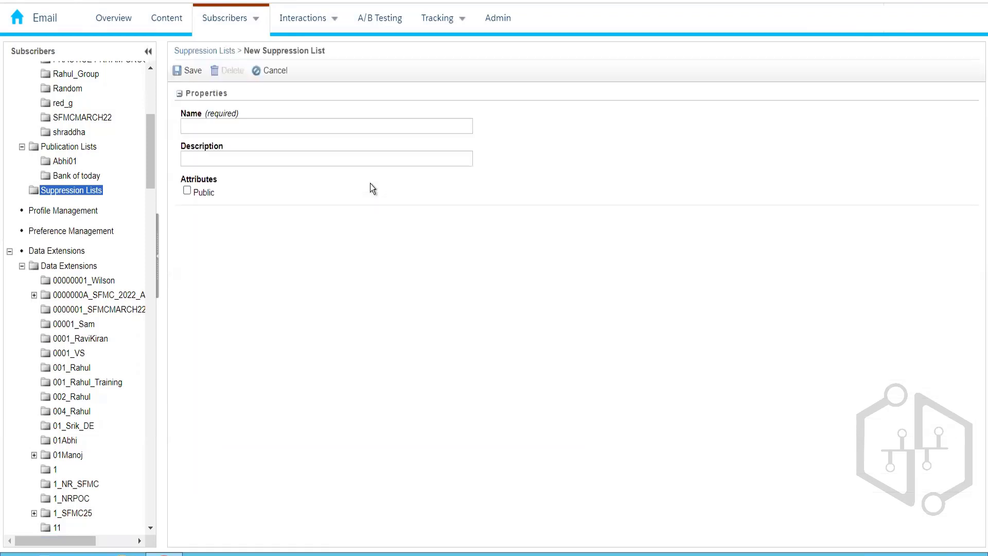
left_click(217, 125)
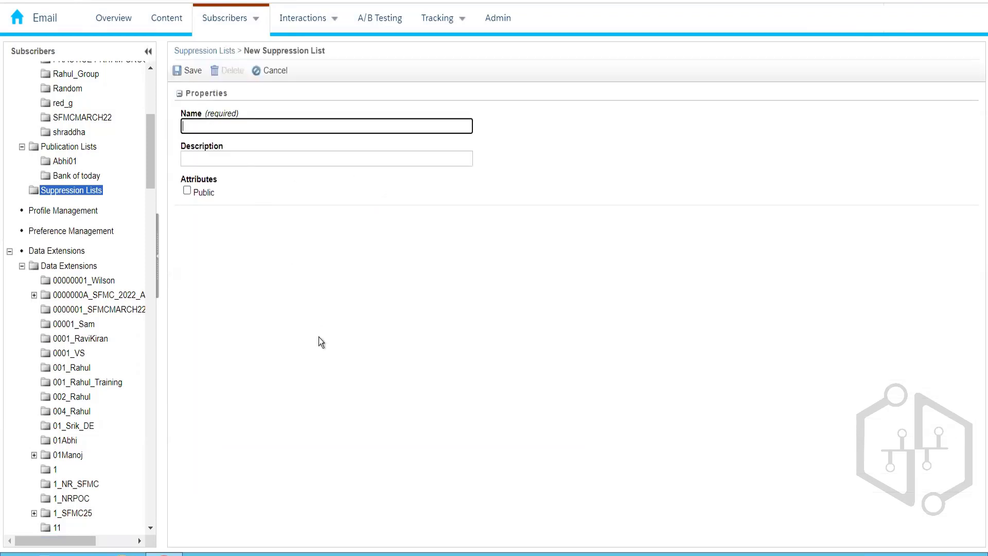
type("Amazon_DoNotContact_List")
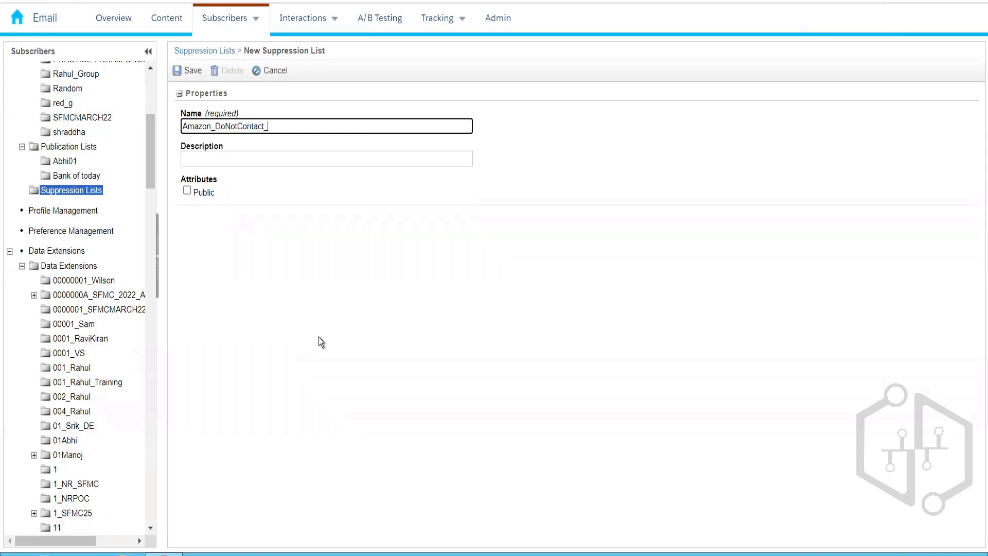
left_click(228, 274)
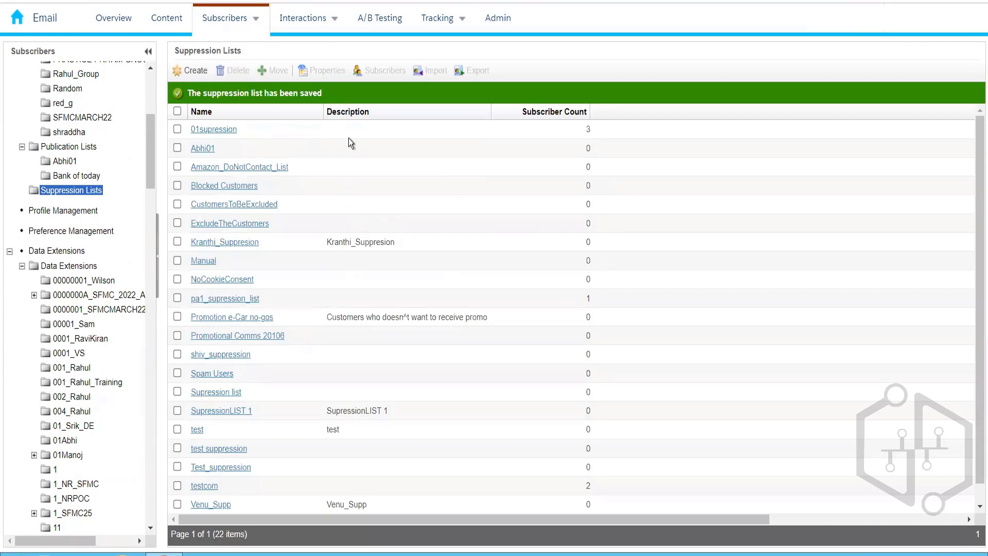
- Locate Amazon_DoNotContact_List among the suppression lists and open its subscribers
left_click_drag(305, 163, 180, 169)
left_click(315, 177)
left_click(264, 168)
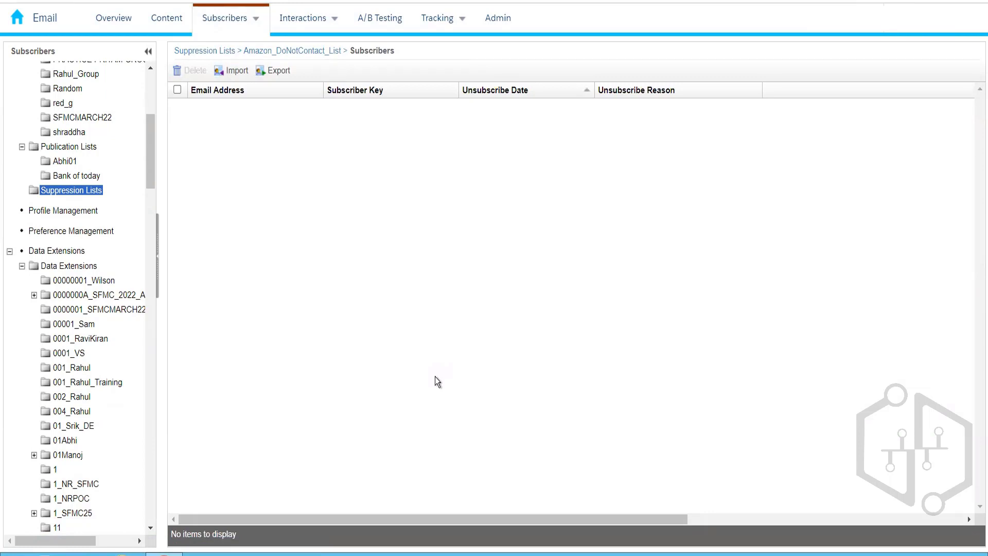
- Review the publication lists and suppression lists against the publications offered in the Subscription Center
left_click(75, 148)
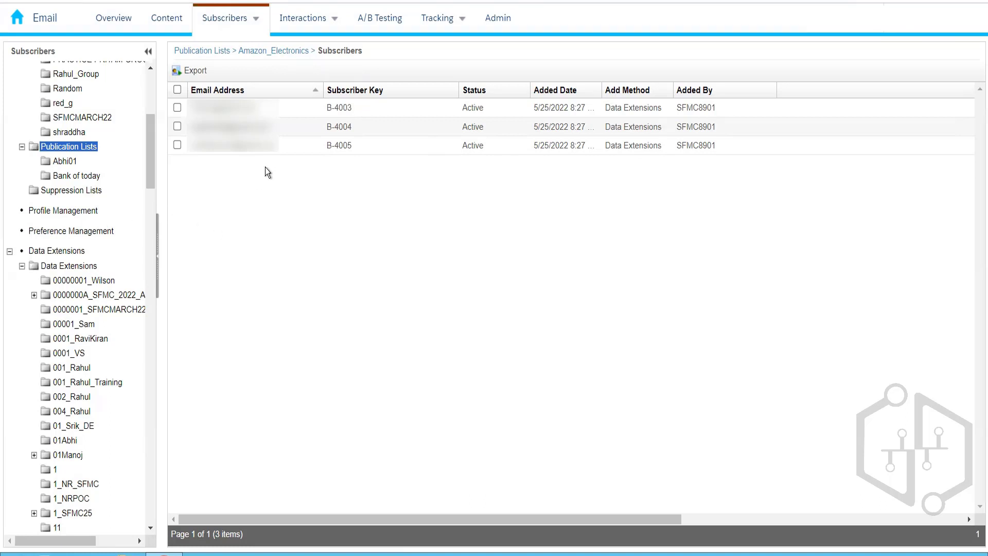
left_click(76, 187)
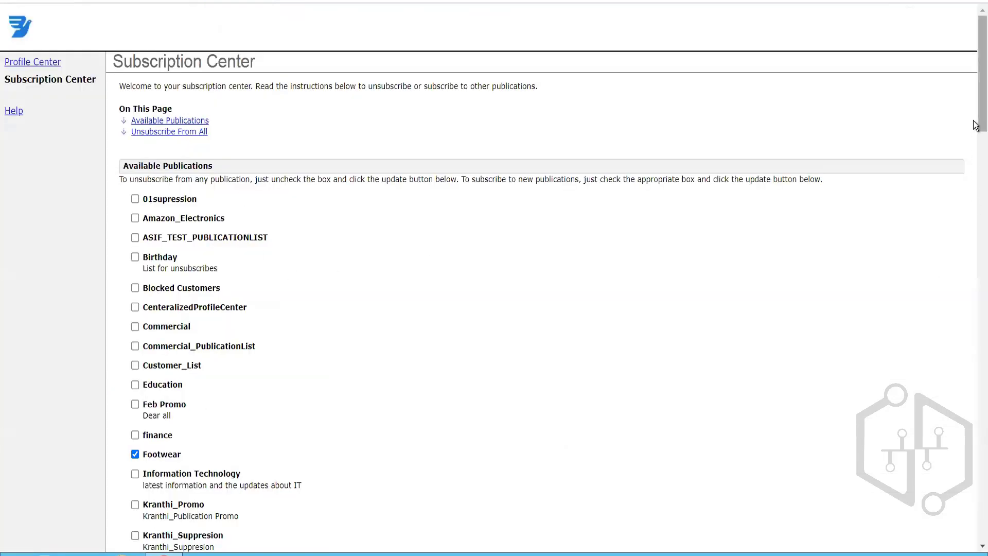
mouse_move(976, 126)
left_mouse_down()
mouse_move(976, 163)
mouse_move(975, 128)
left_mouse_up()
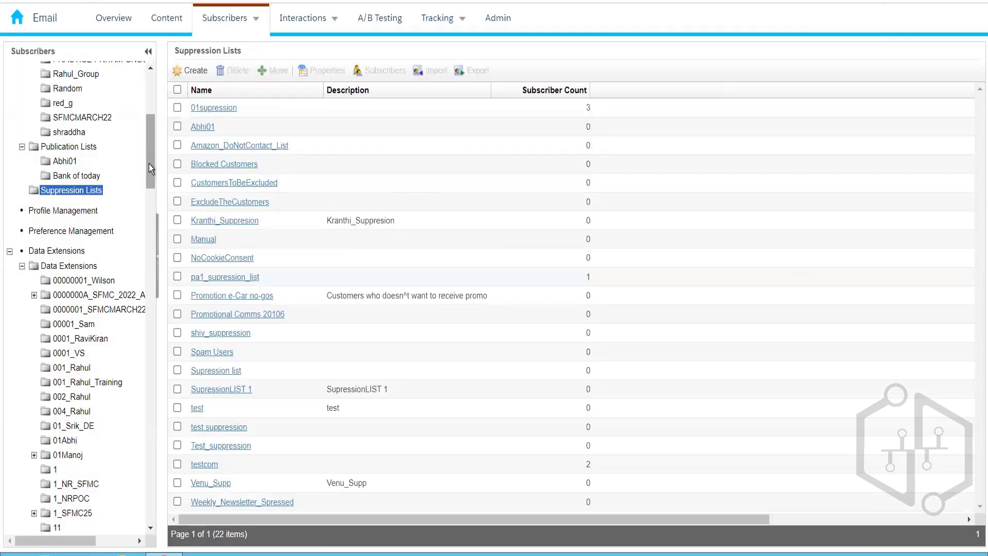
mouse_move(149, 164)
left_mouse_down()
mouse_move(149, 111)
mouse_move(159, 161)
left_mouse_up()
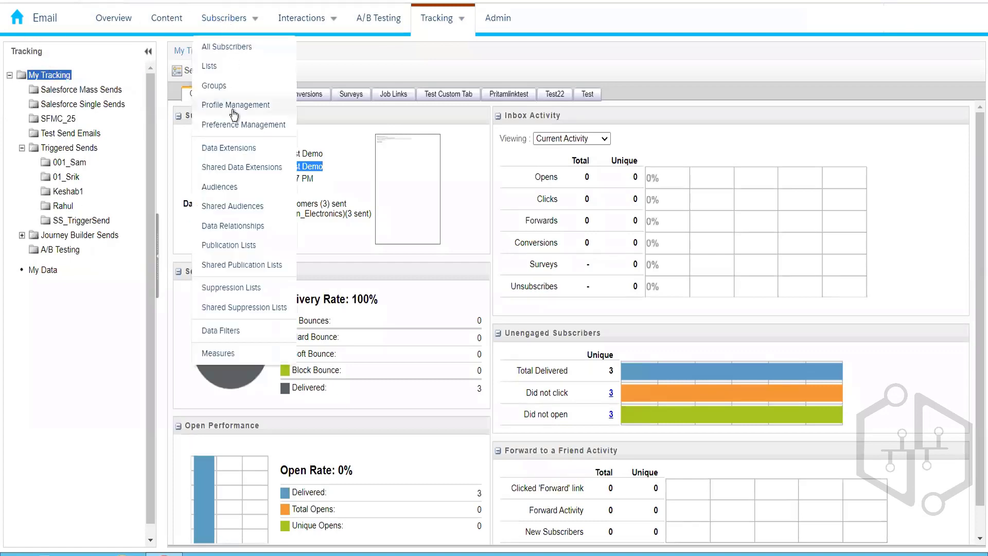
- Start sending the Publication List Demo email from the Content Builder folder prefixed 004, and proceed to audience selection
left_click(166, 23)
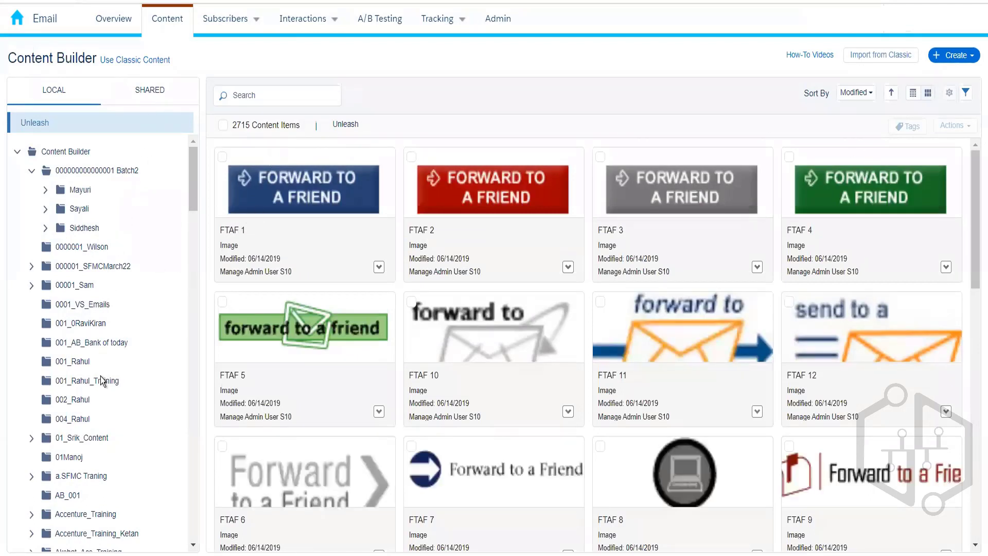
left_click(77, 420)
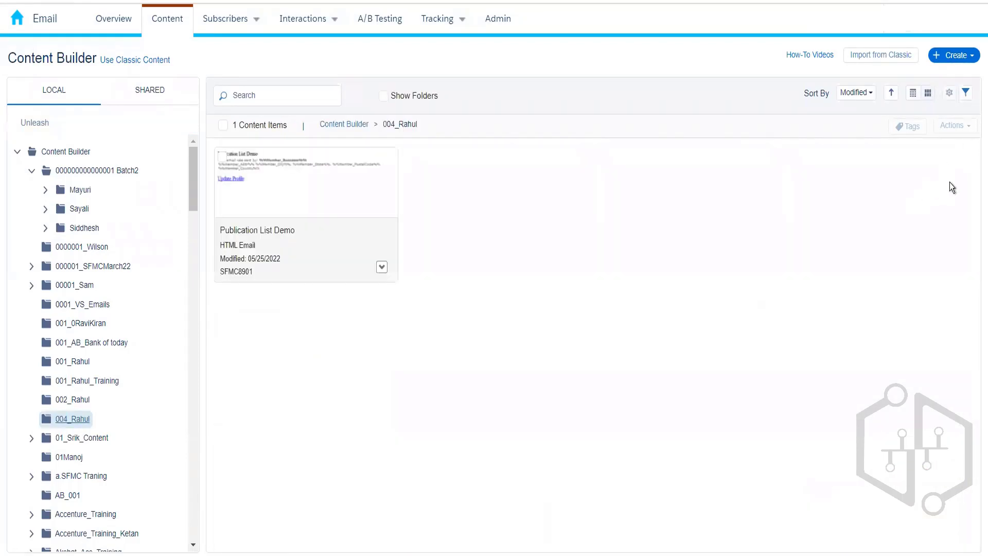
left_click(381, 267)
left_click(323, 314)
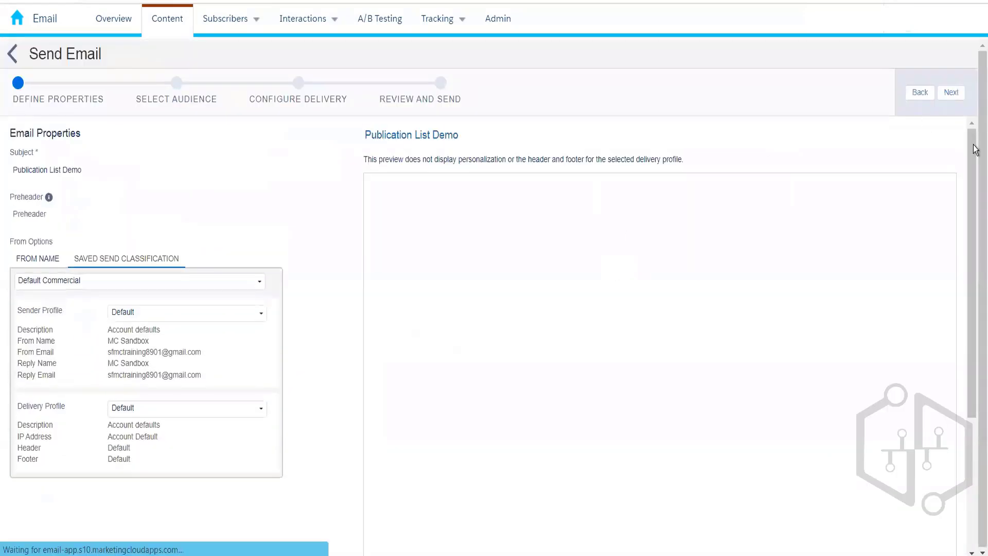
left_click(953, 93)
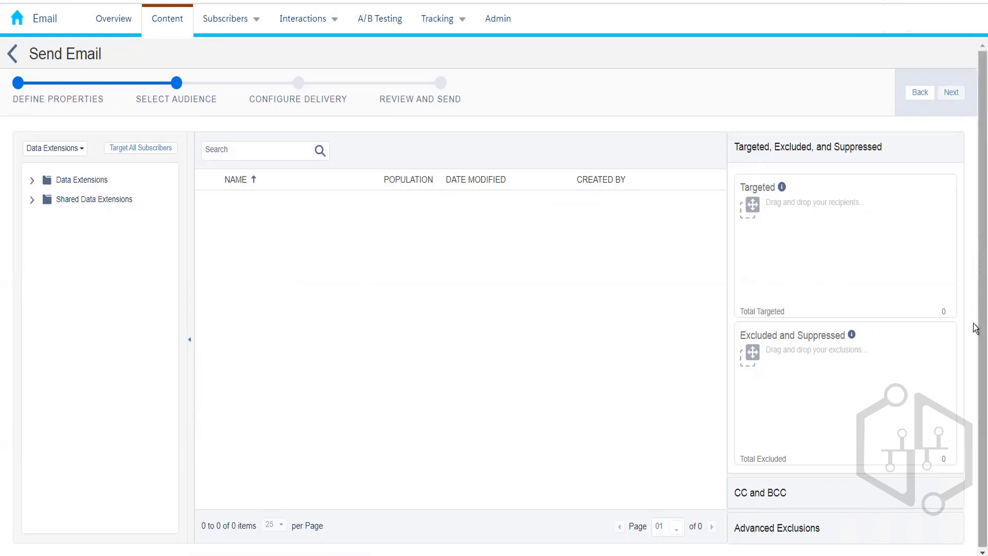
scroll(612, 376, "down", 1)
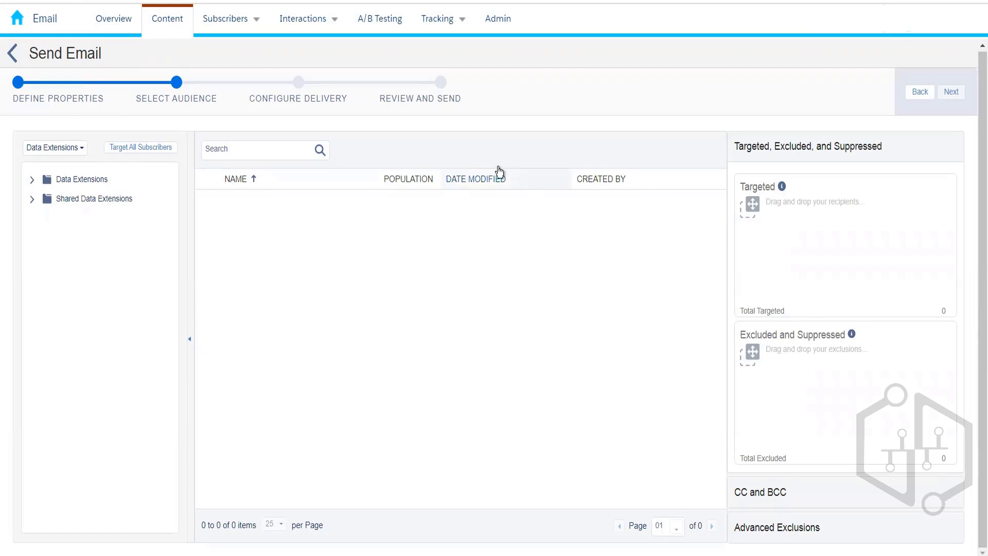
- Go back to the email's send properties and check the send classification selection, keeping Default Commercial
left_click(18, 83)
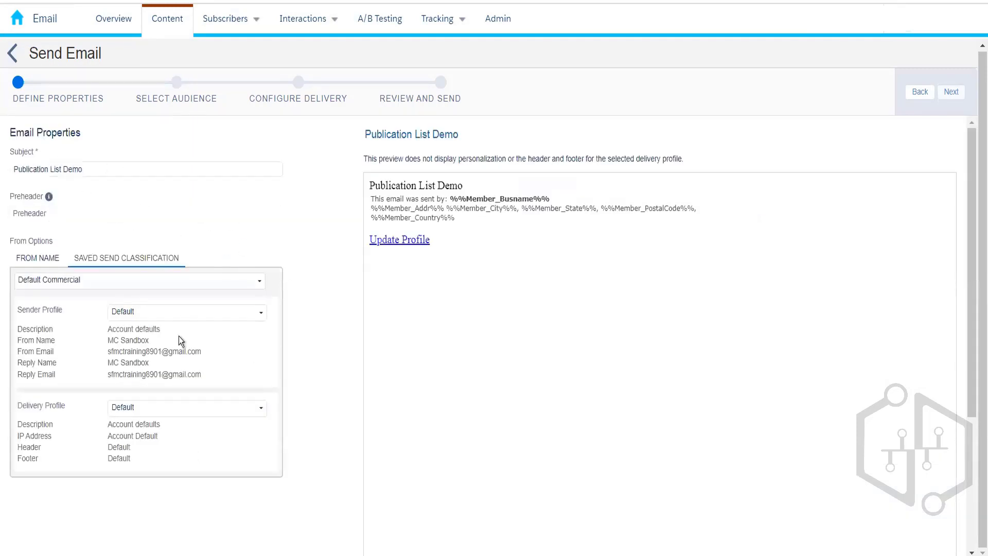
left_click(156, 289)
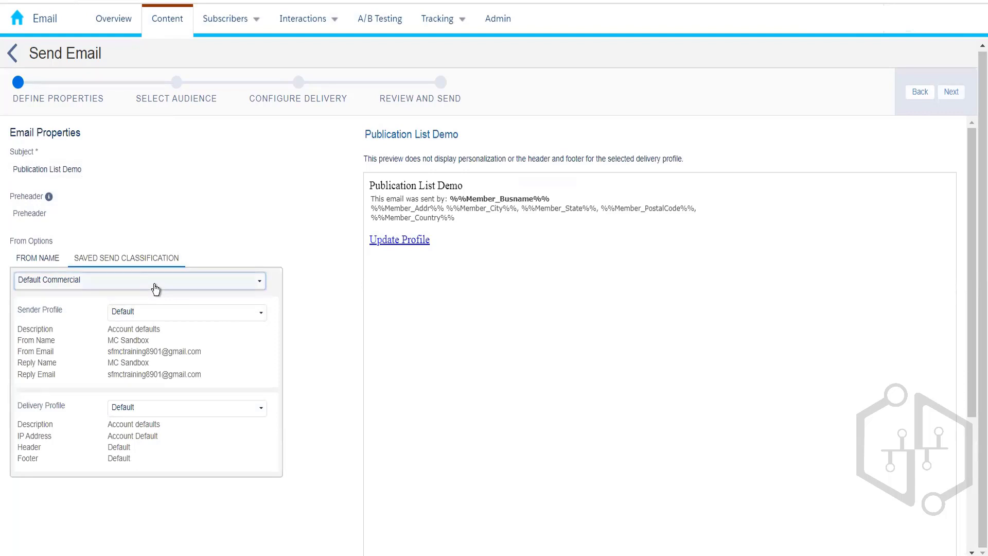
left_click(156, 289)
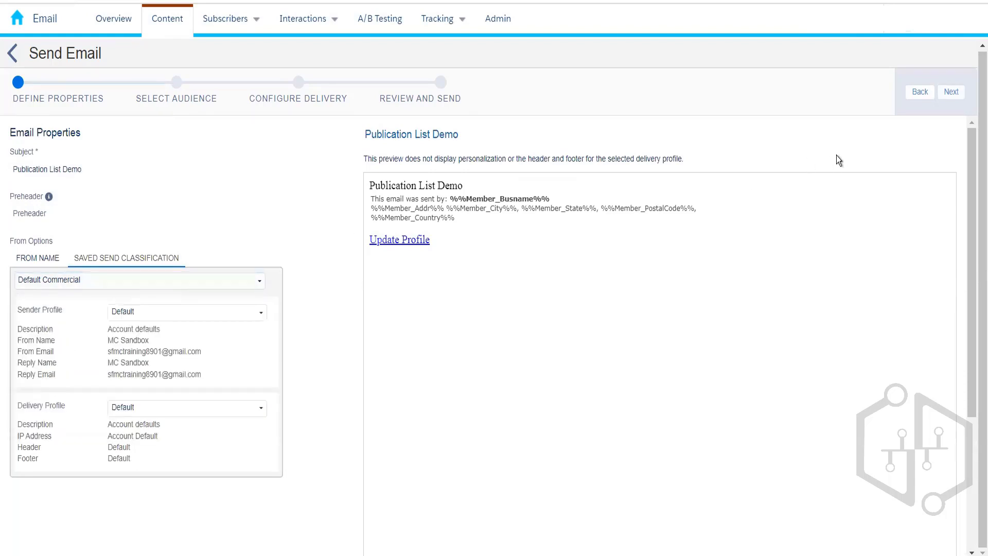
- Proceed to audience selection and add Amazon_DoNotContact_List from the suppression lists to the excluded and suppressed audiences
left_click(952, 93)
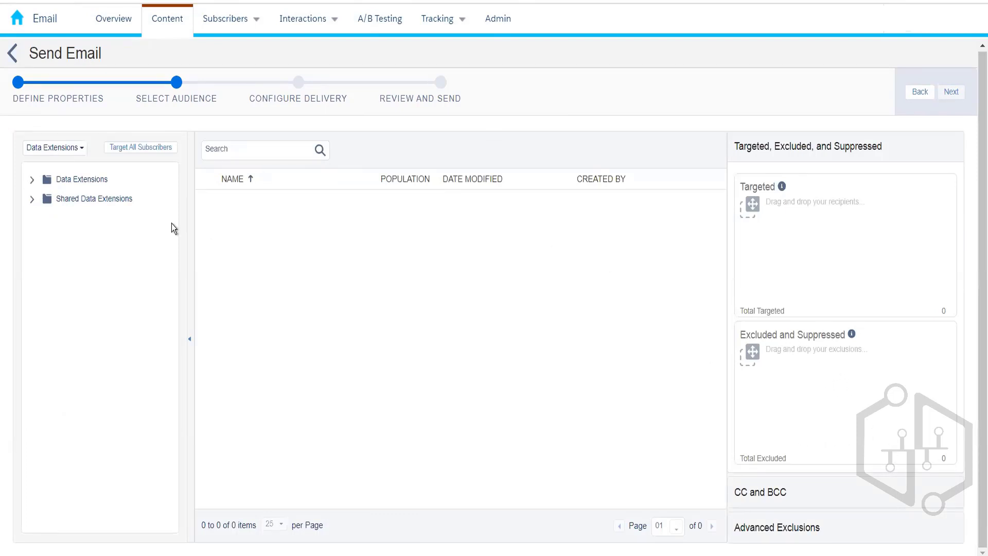
left_click(32, 181)
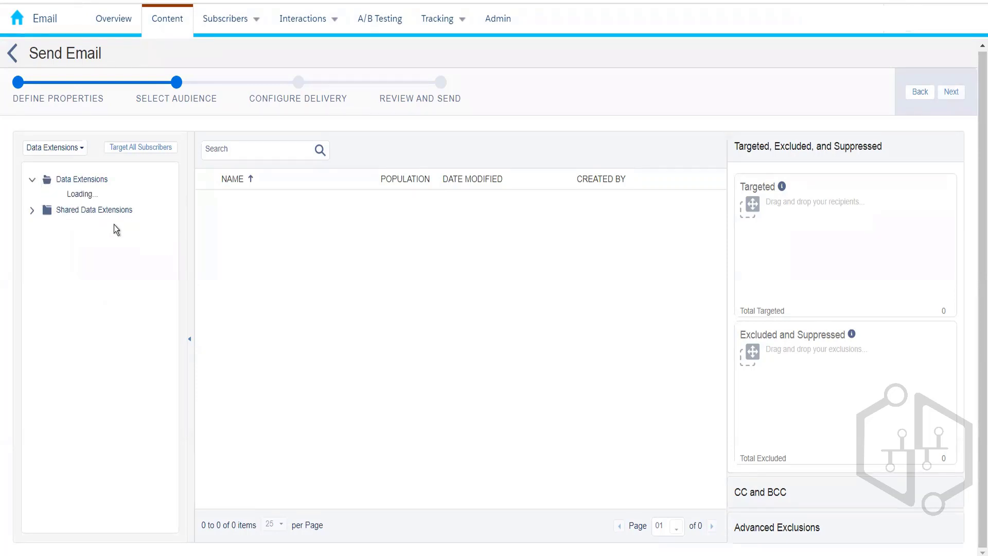
left_click(72, 149)
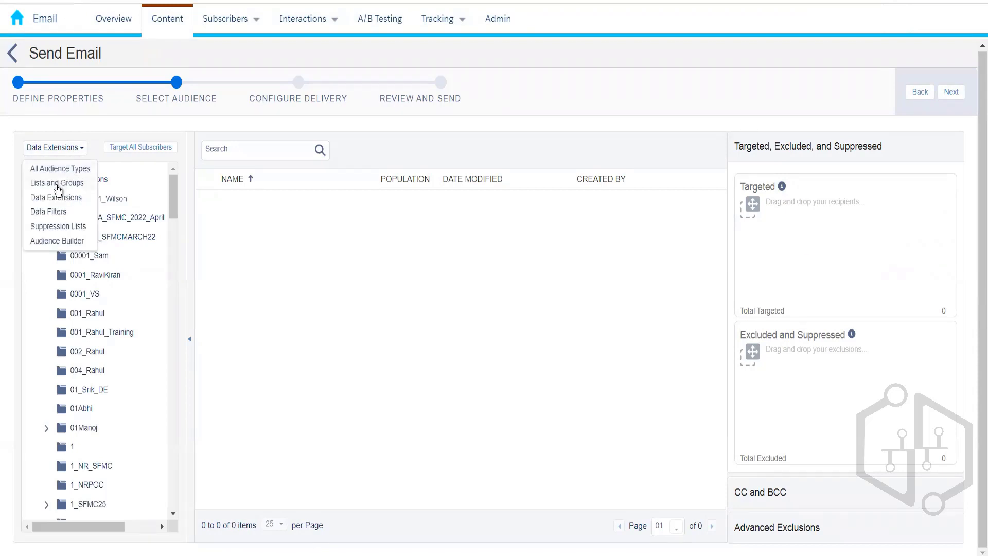
left_click(61, 227)
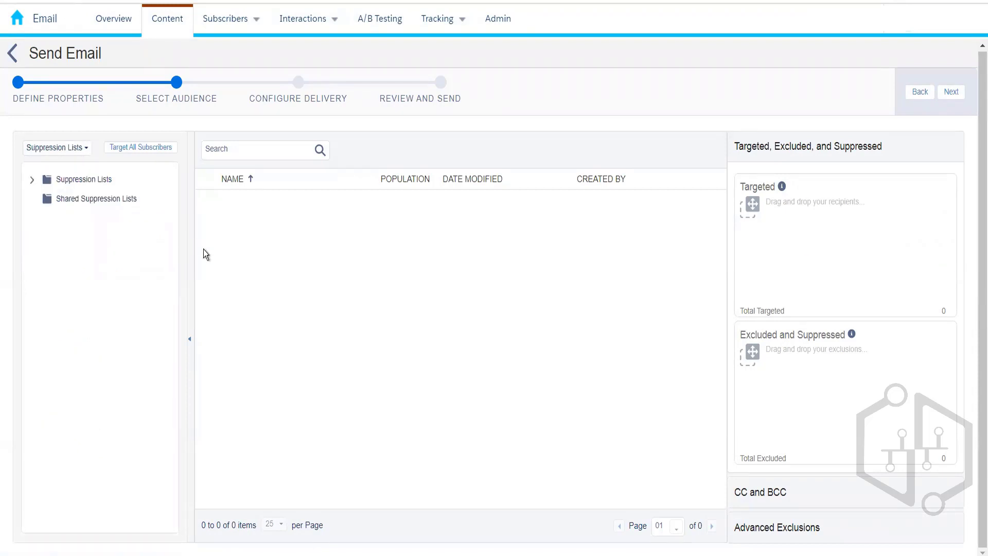
left_click(32, 181)
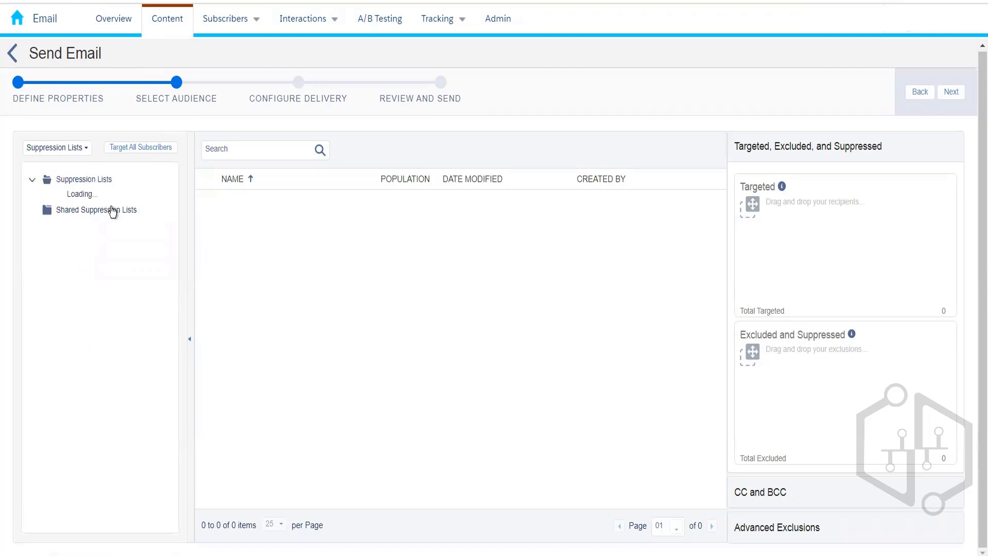
left_click(78, 181)
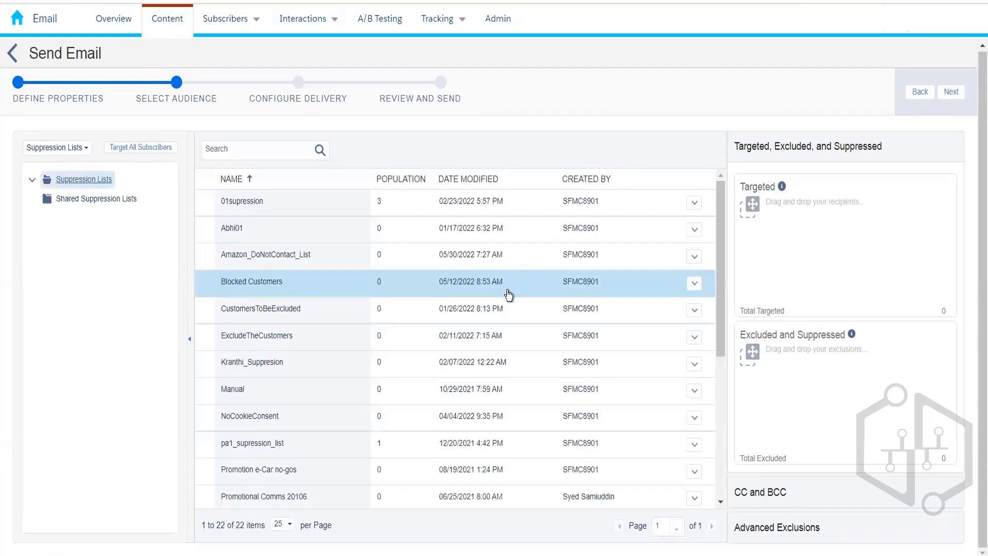
left_click_drag(404, 260, 804, 369)
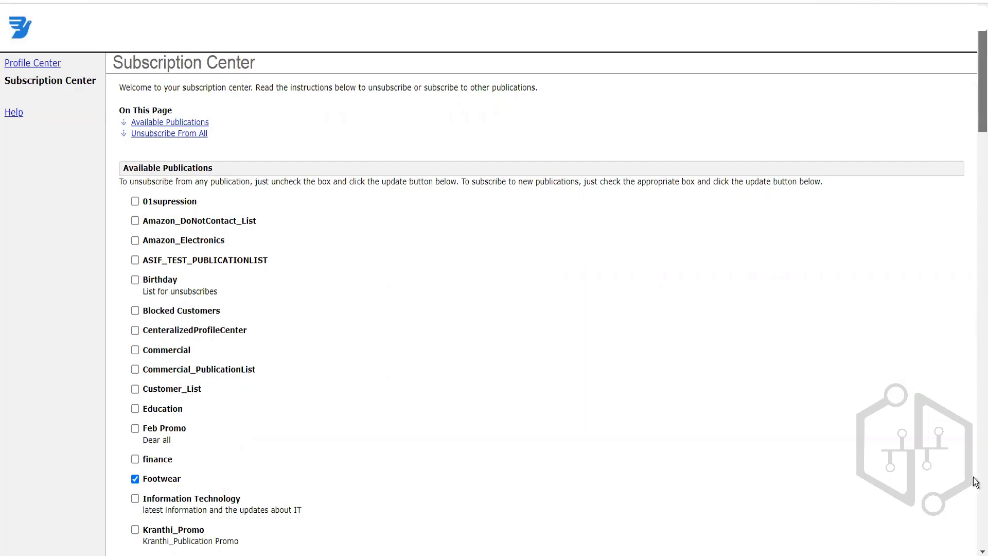
- Review the available publications in the Subscription Center, including Amazon_DoNotContact_List
scroll(976, 482, "down", 20)
scroll(973, 397, "up", 20)
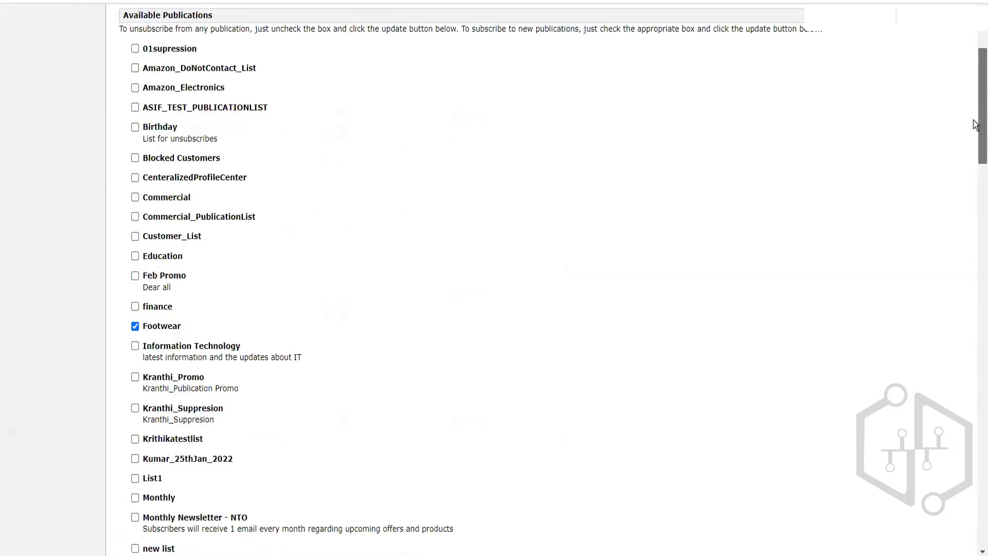
scroll(975, 124, "up", 3)
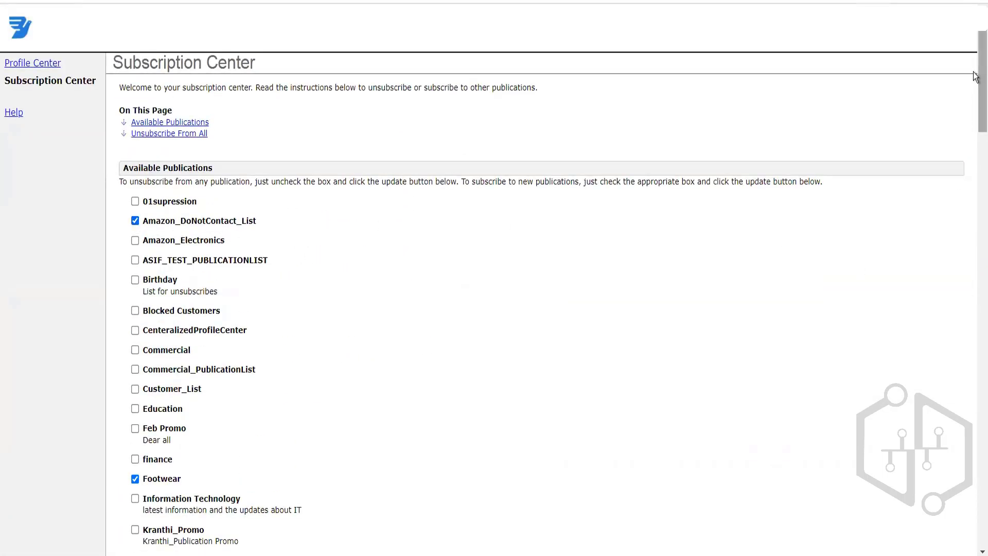
scroll(976, 77, "down", 20)
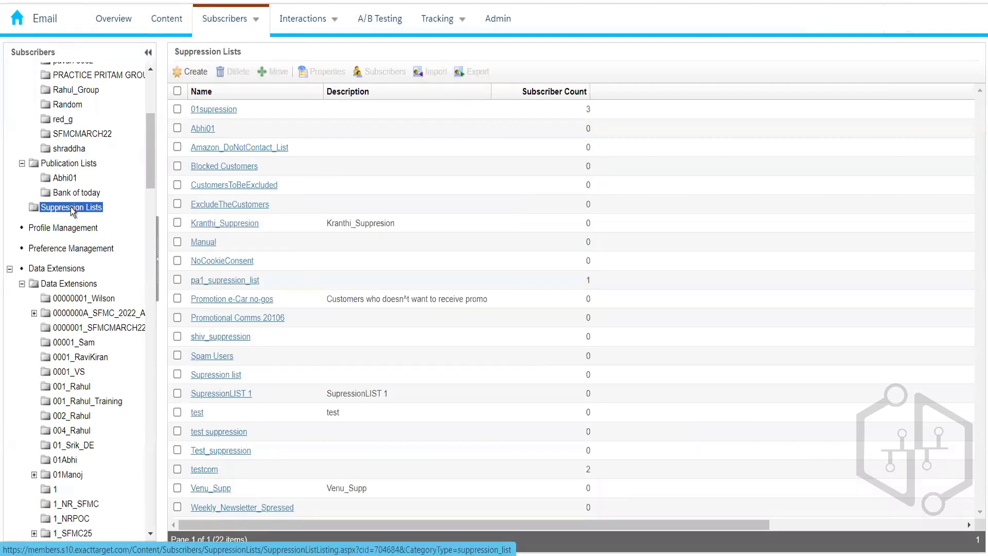
- Examine the suppression lists under Subscribers, focusing on the Amazon_DoNotContact_List entry and its subscriber count
left_click(71, 207)
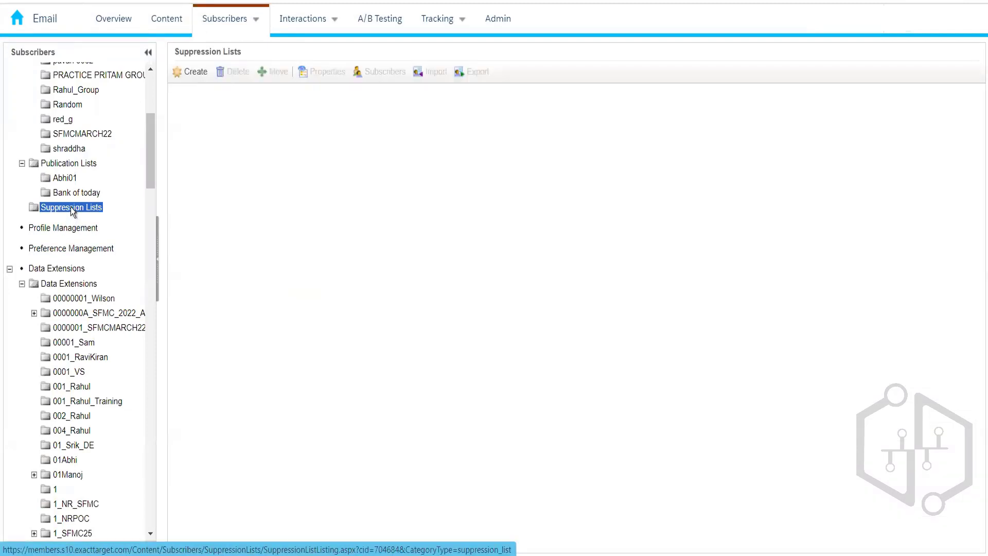
left_click(70, 208)
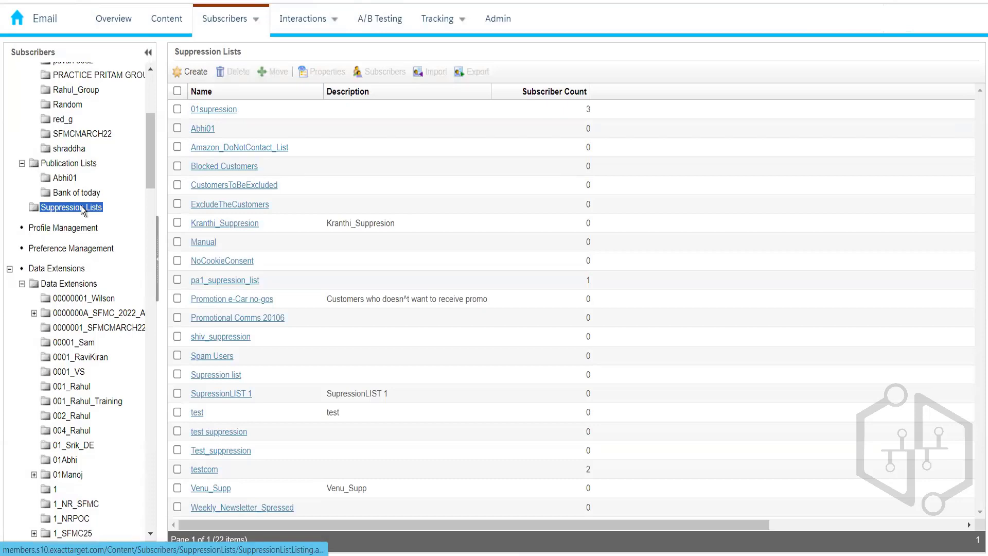
left_click(81, 207)
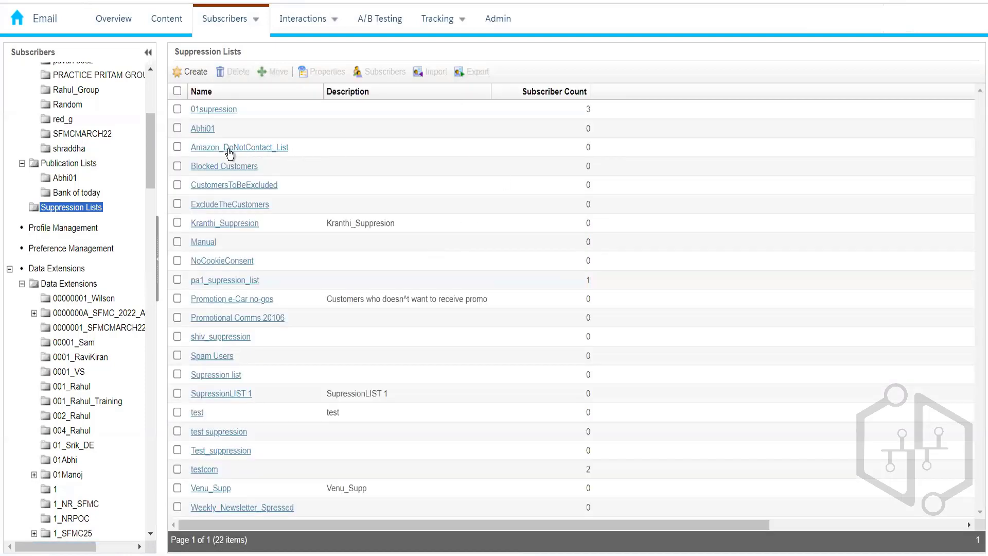
left_click_drag(187, 150, 570, 153)
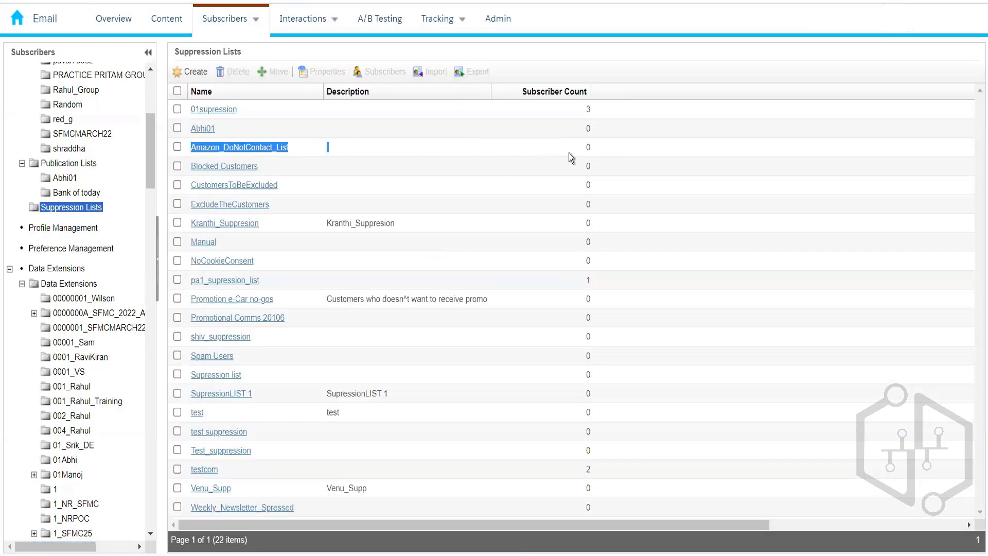
left_click(616, 157)
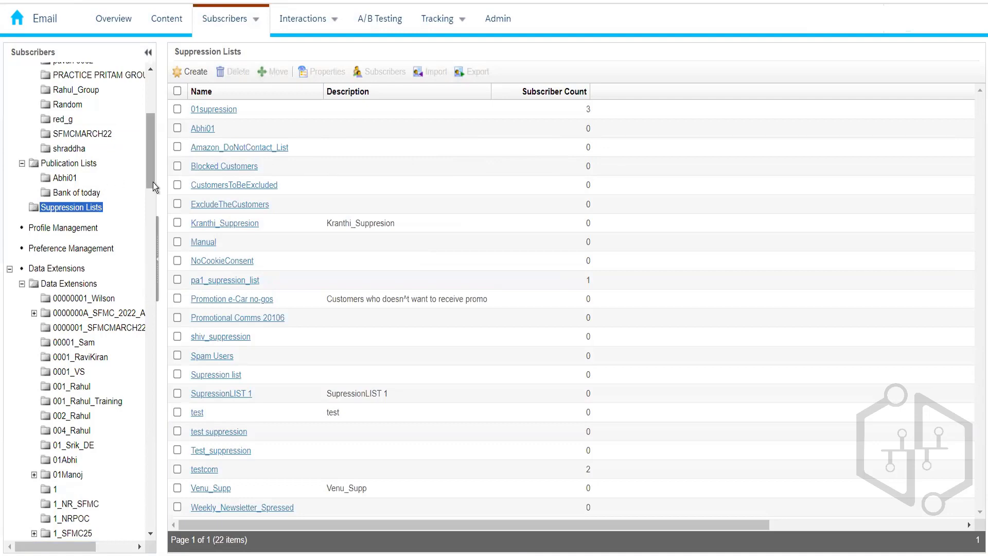
left_click_drag(152, 182, 151, 168)
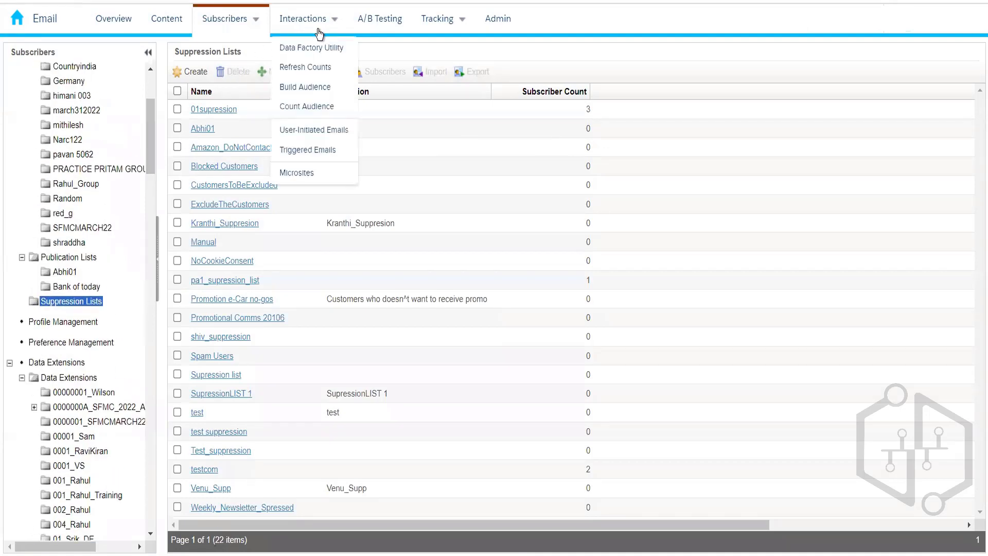
mouse_move(242, 16)
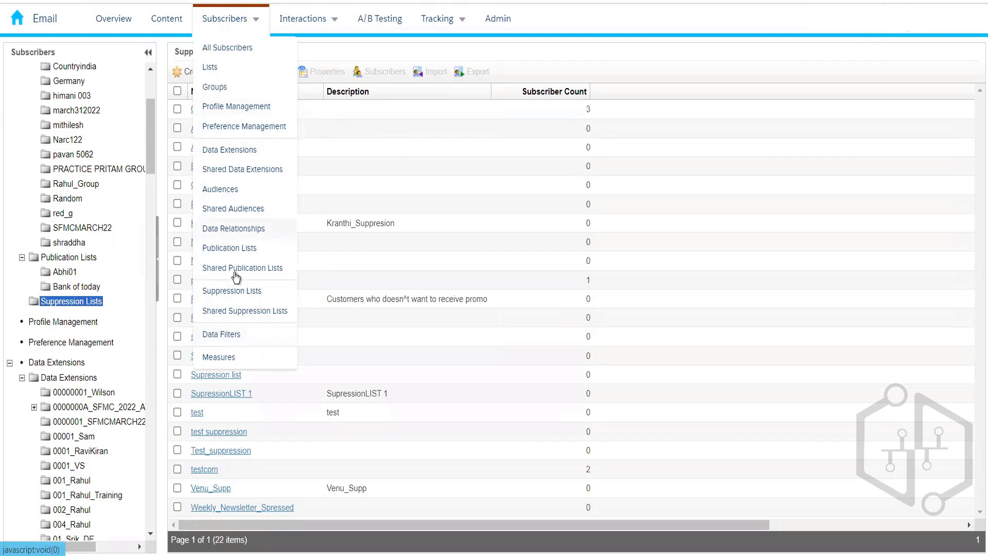
left_click(258, 293)
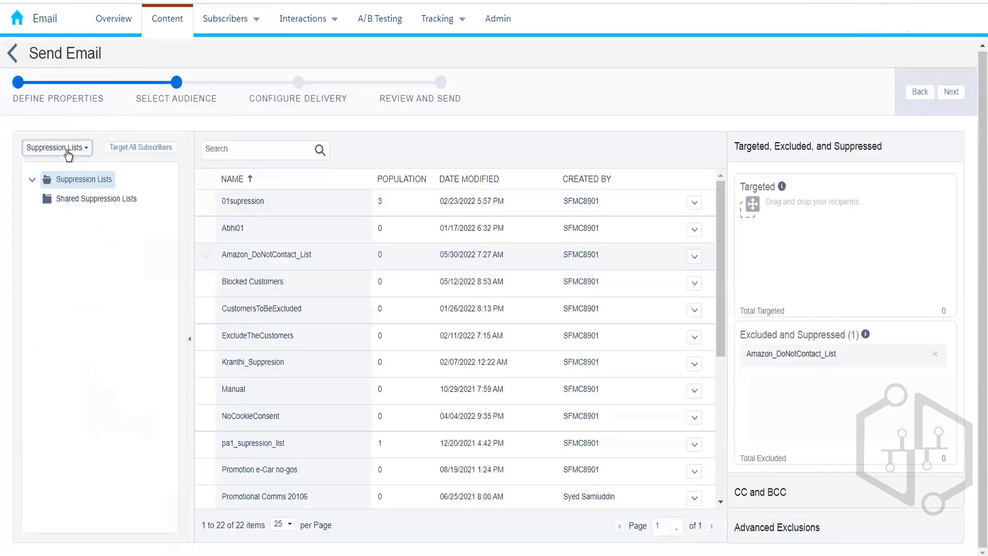
- Switch the audience source to Data Extensions, and leave the send setup to return to Content Builder
left_click(66, 149)
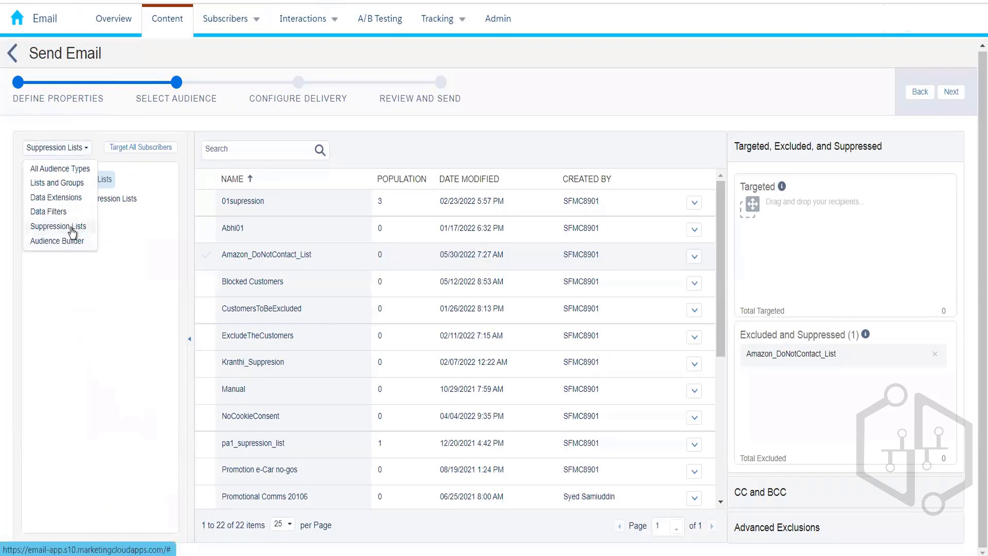
left_click(70, 203)
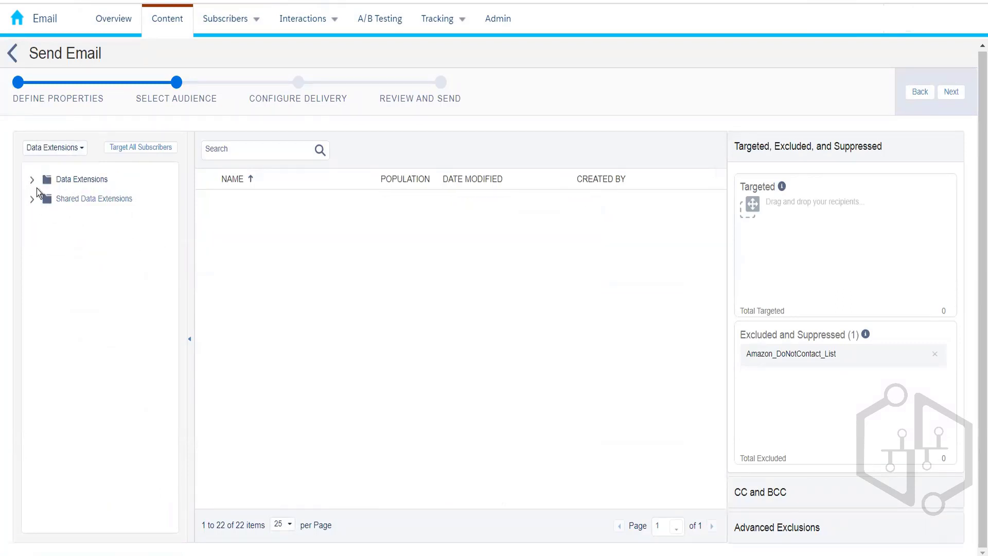
left_click(14, 64)
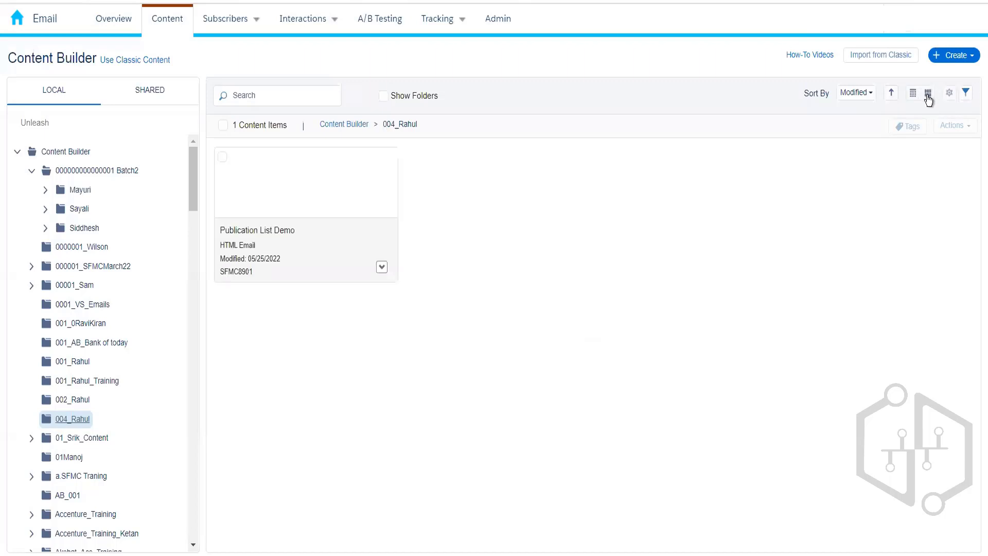
- Show the folder's content as a list, and open the Publication List Demo email's send setup before leaving it
left_click(928, 95)
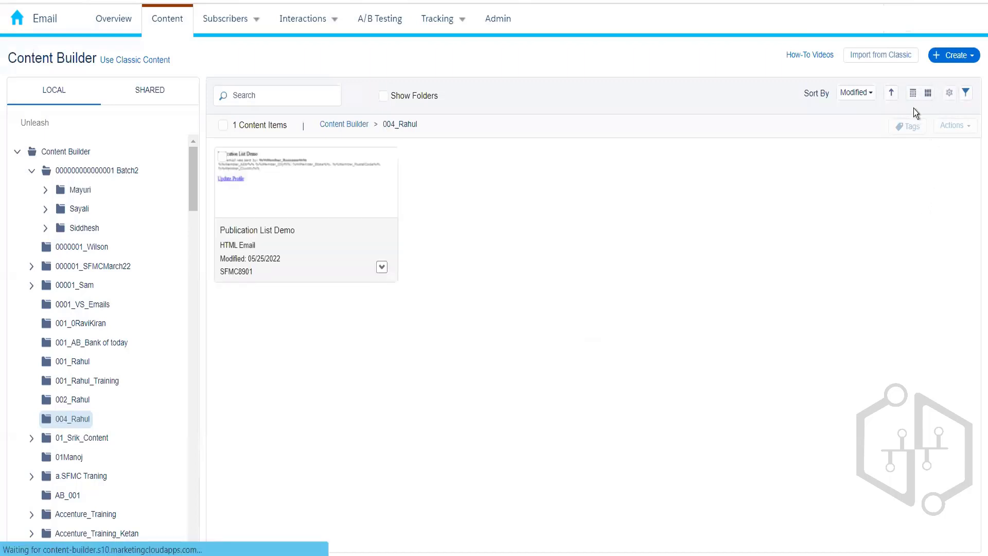
left_click(913, 95)
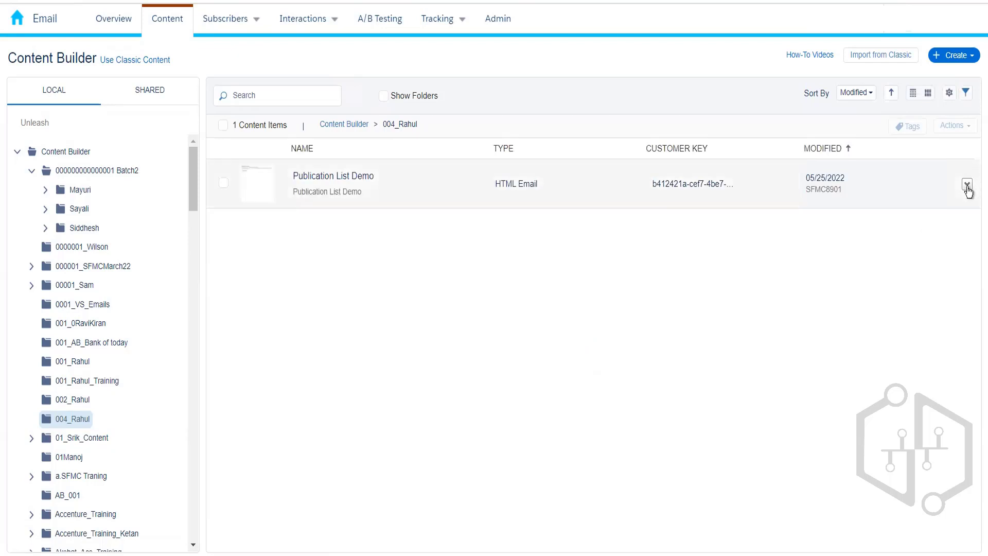
left_click(967, 185)
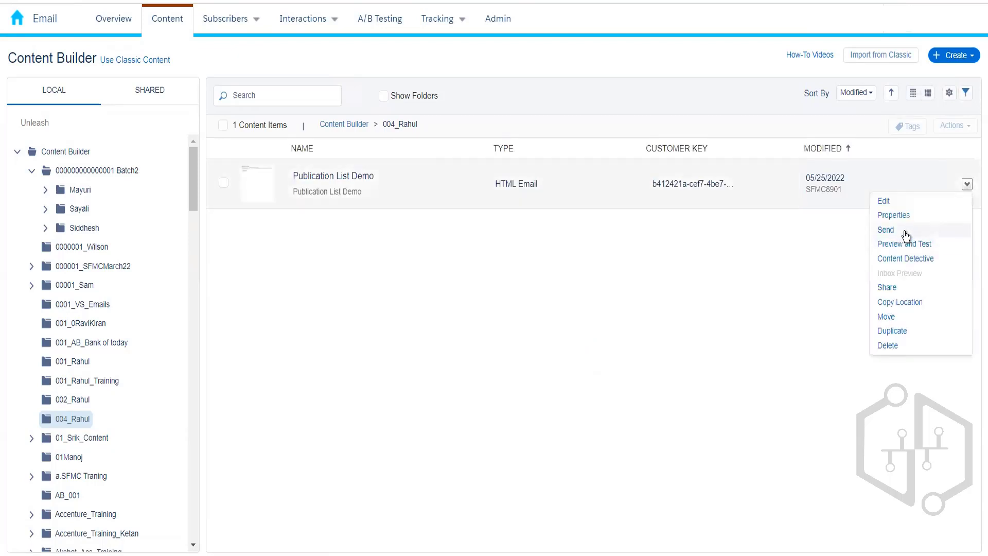
left_click(906, 232)
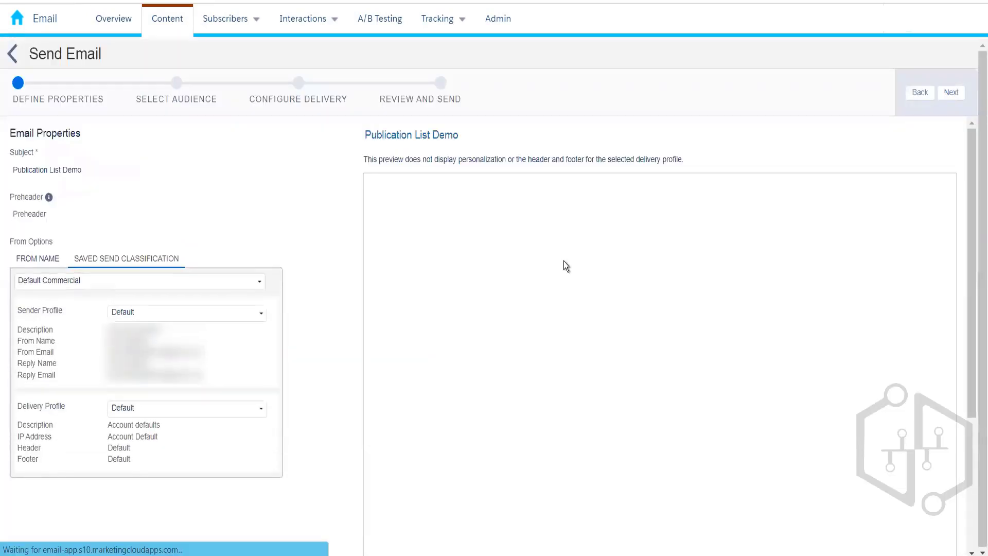
left_click(17, 61)
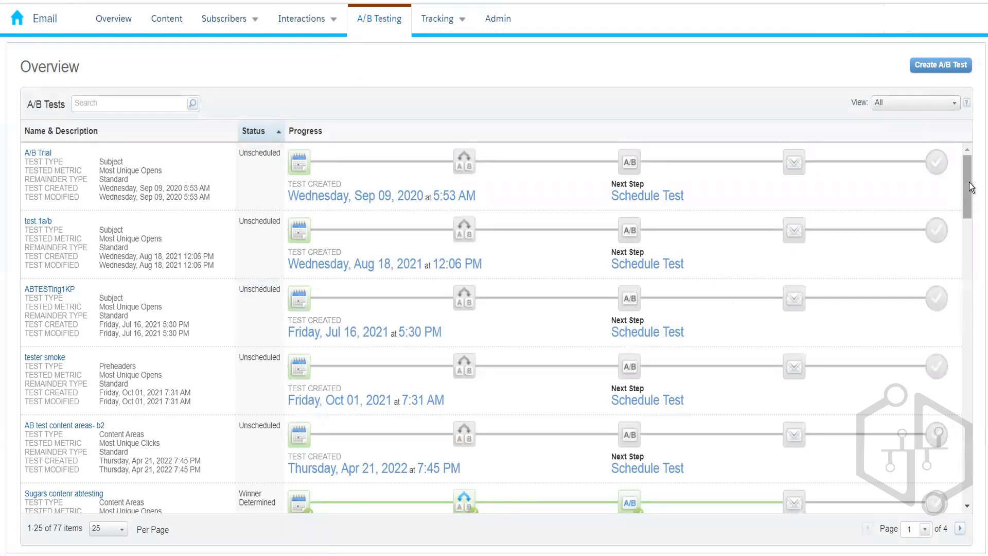
- Start a subject-line A/B test and choose the Content Builder email with the subject "Promotion emails"
mouse_move(968, 187)
left_mouse_down()
mouse_move(968, 215)
mouse_move(968, 187)
left_mouse_up()
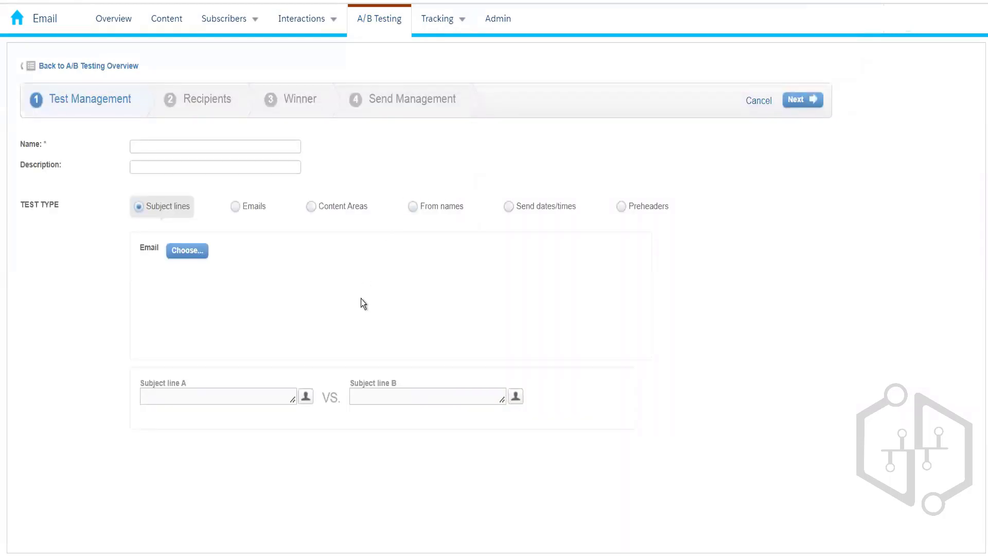
left_click(192, 251)
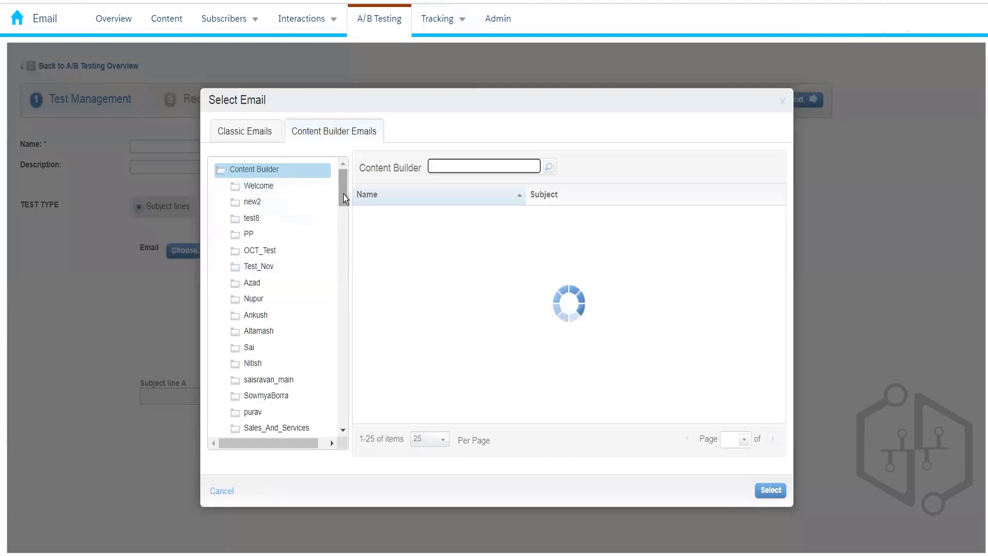
left_click_drag(344, 193, 344, 209)
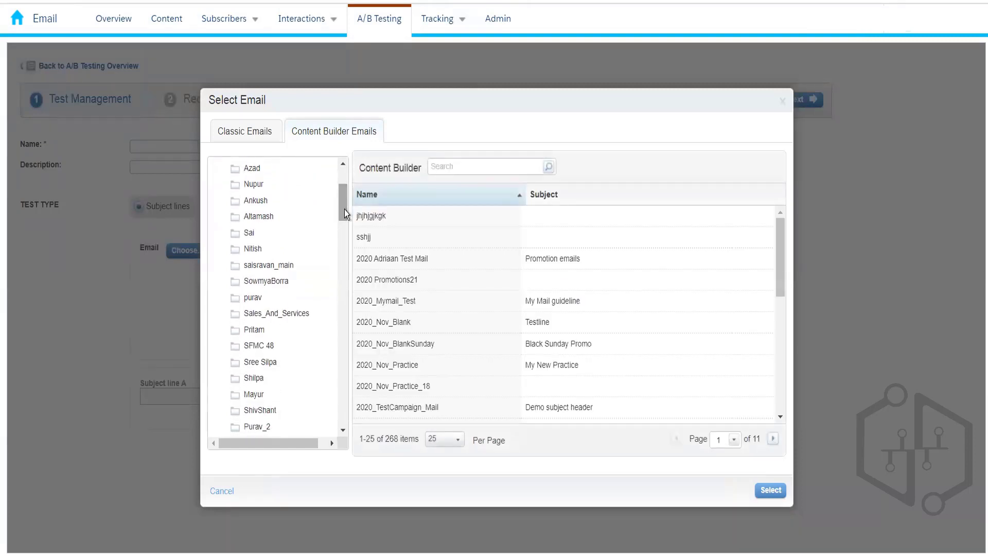
left_click(434, 251)
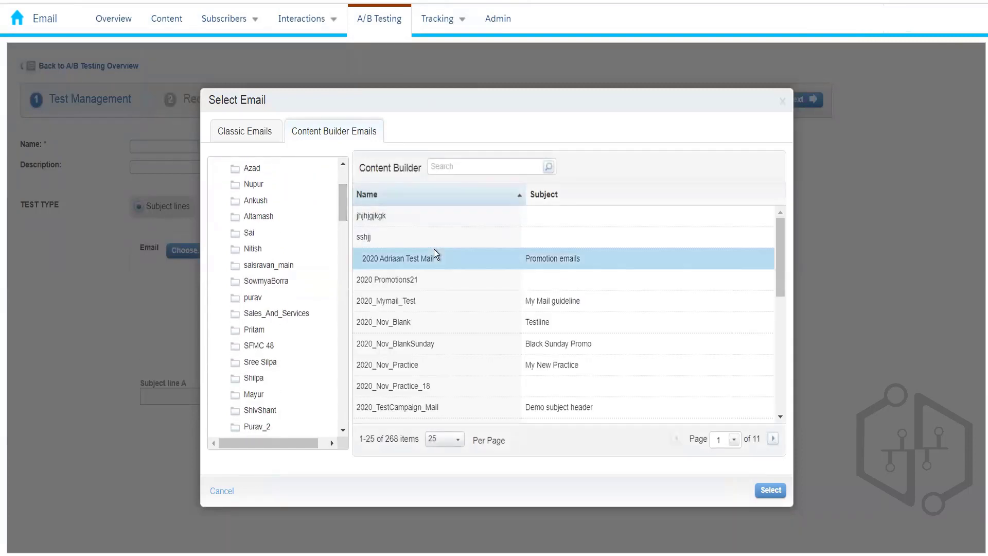
left_click(770, 492)
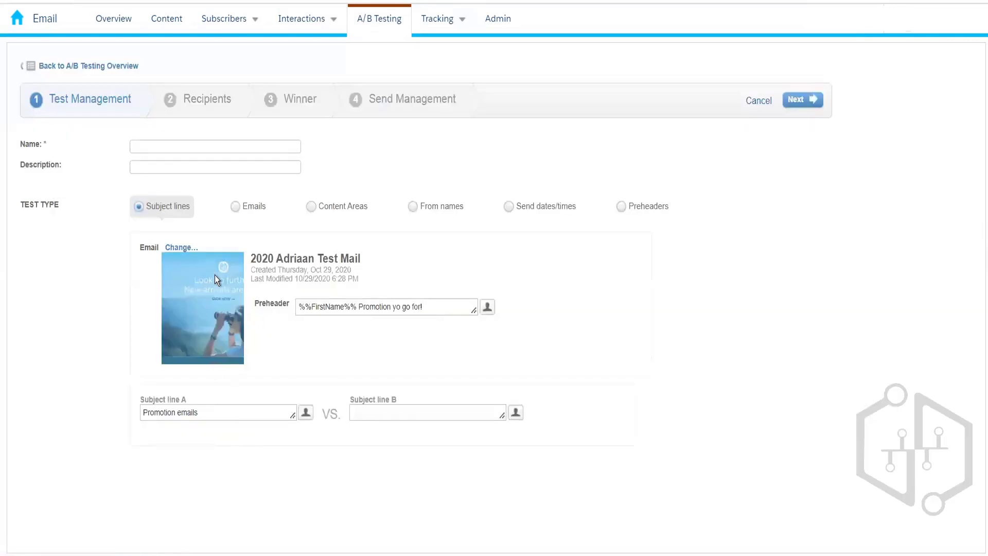
- Set subject line B and the A/B test name to "Test 2", and proceed to the recipients stage
left_click(380, 407)
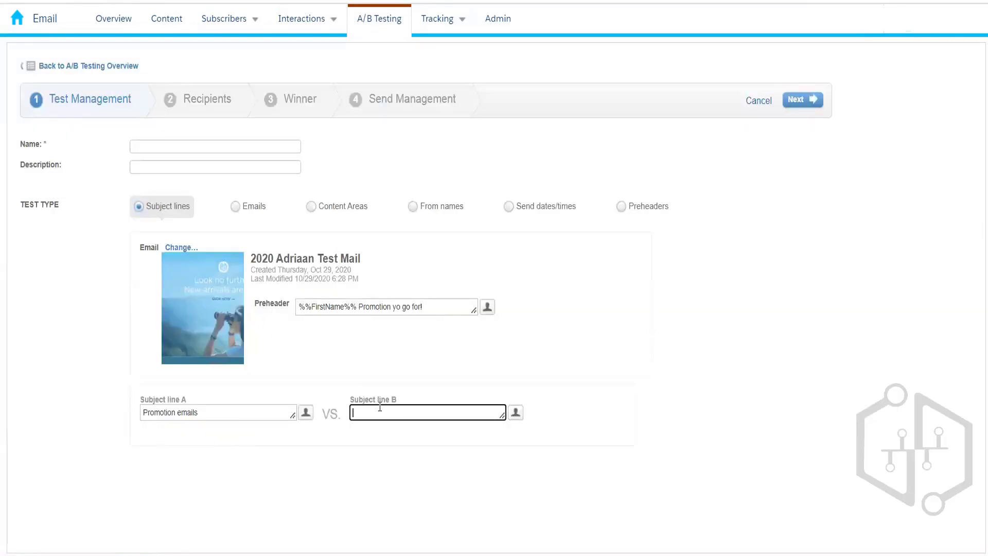
type("Test 2")
left_click(185, 146)
type("T")
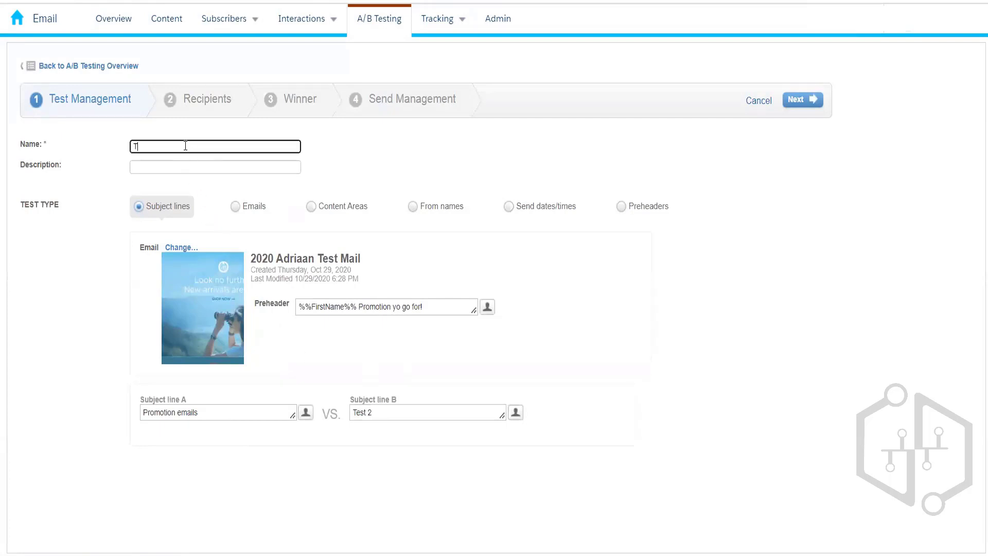
type("est 2")
left_click(436, 170)
left_click(810, 102)
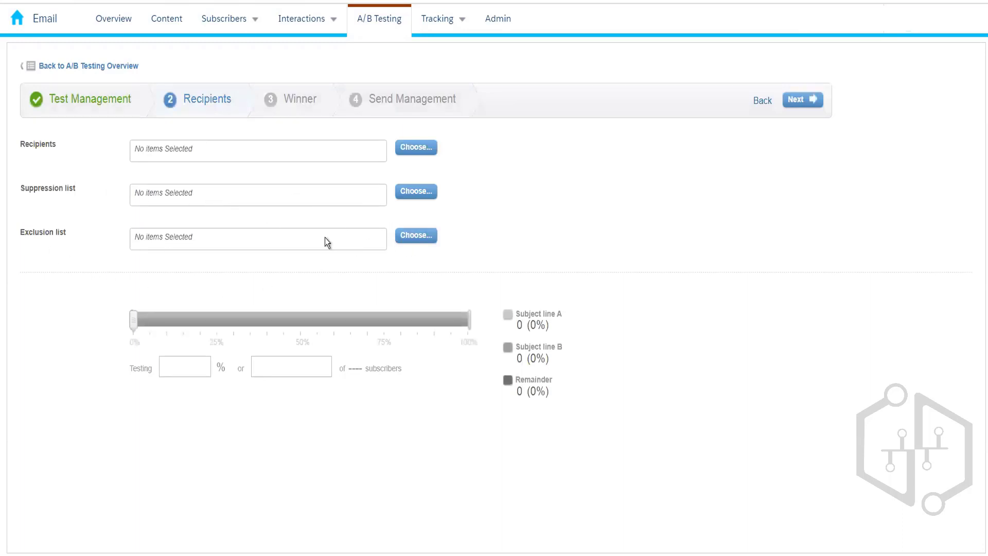
- Examine the A/B test's exclusion choices for data extensions and for lists and groups, and leave without selecting any
left_click(413, 238)
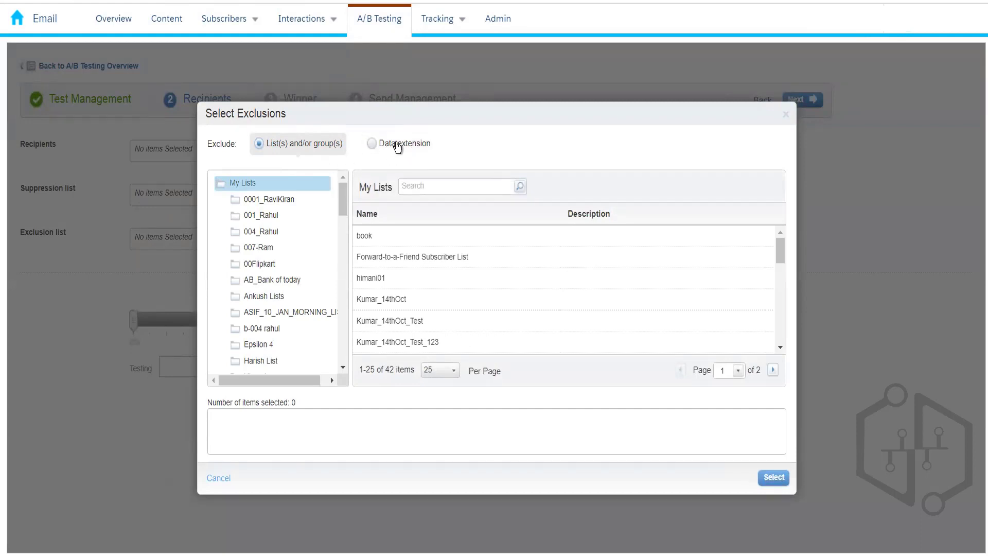
left_click(400, 146)
left_click(277, 150)
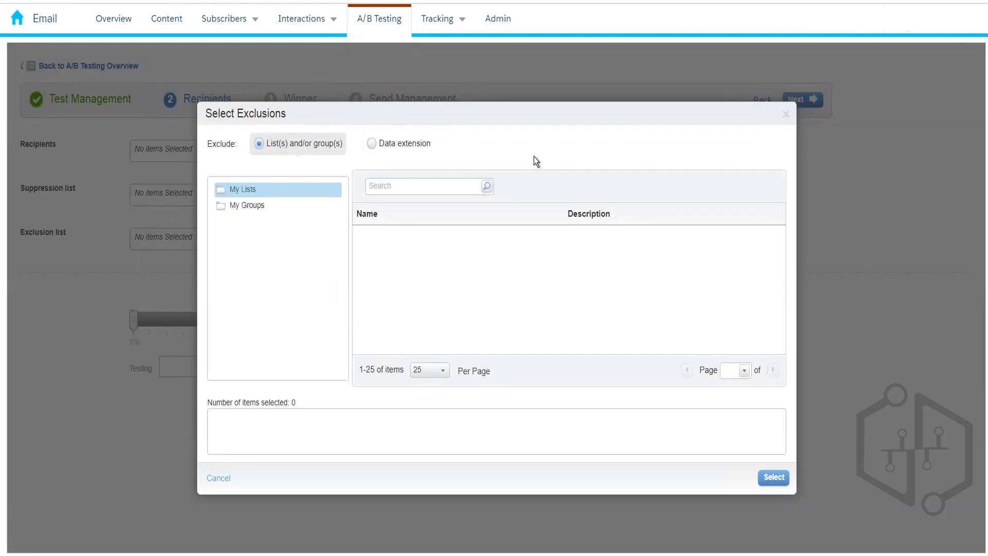
left_click(228, 480)
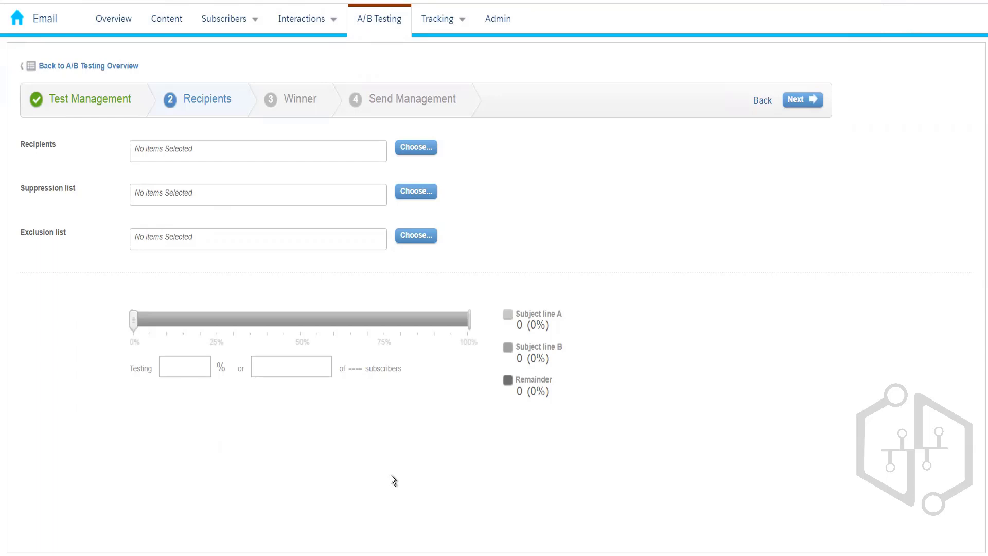
- View the suppression lists available for the A/B test without selecting any, and go back to the Suppression Lists overview under Subscribers
left_click(416, 191)
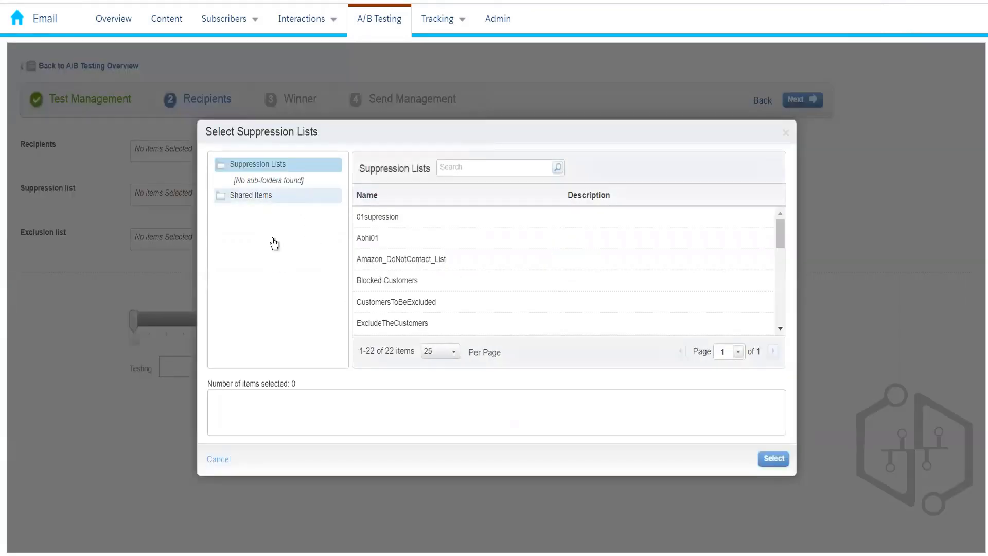
left_click(218, 460)
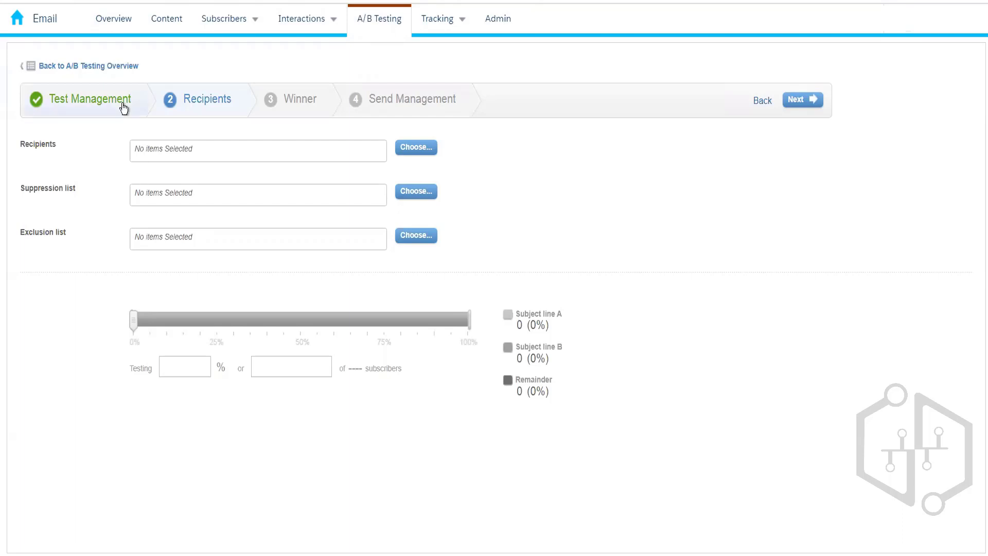
left_click(258, 65)
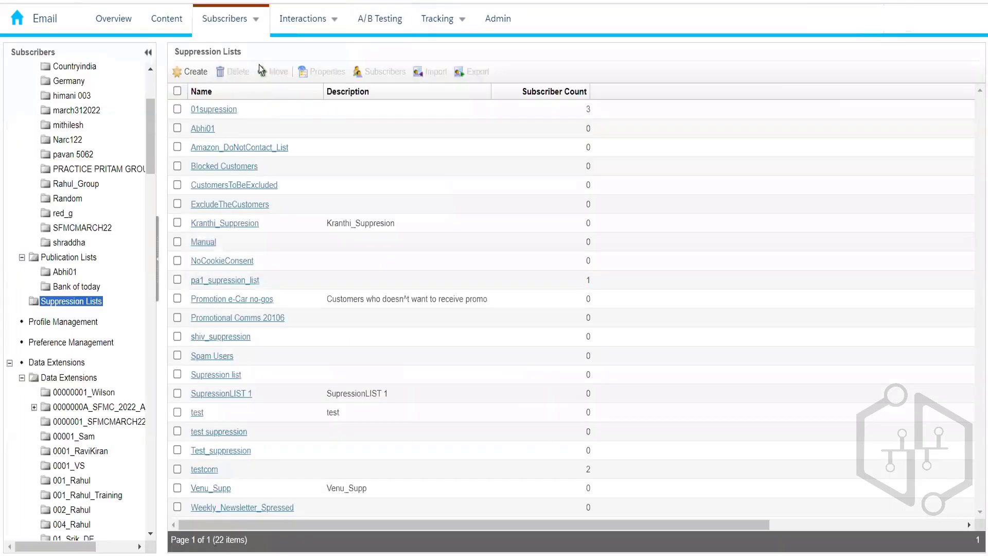
mouse_move(245, 27)
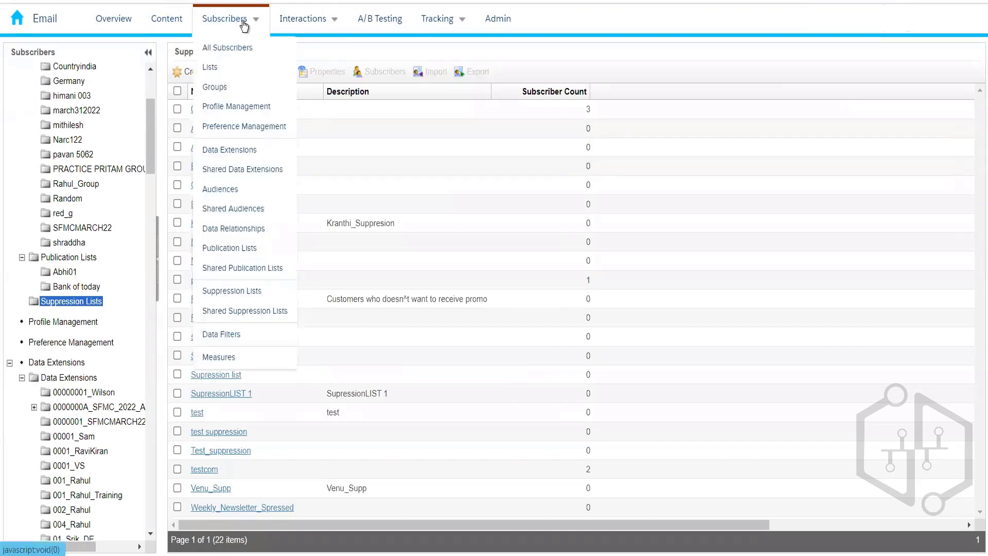